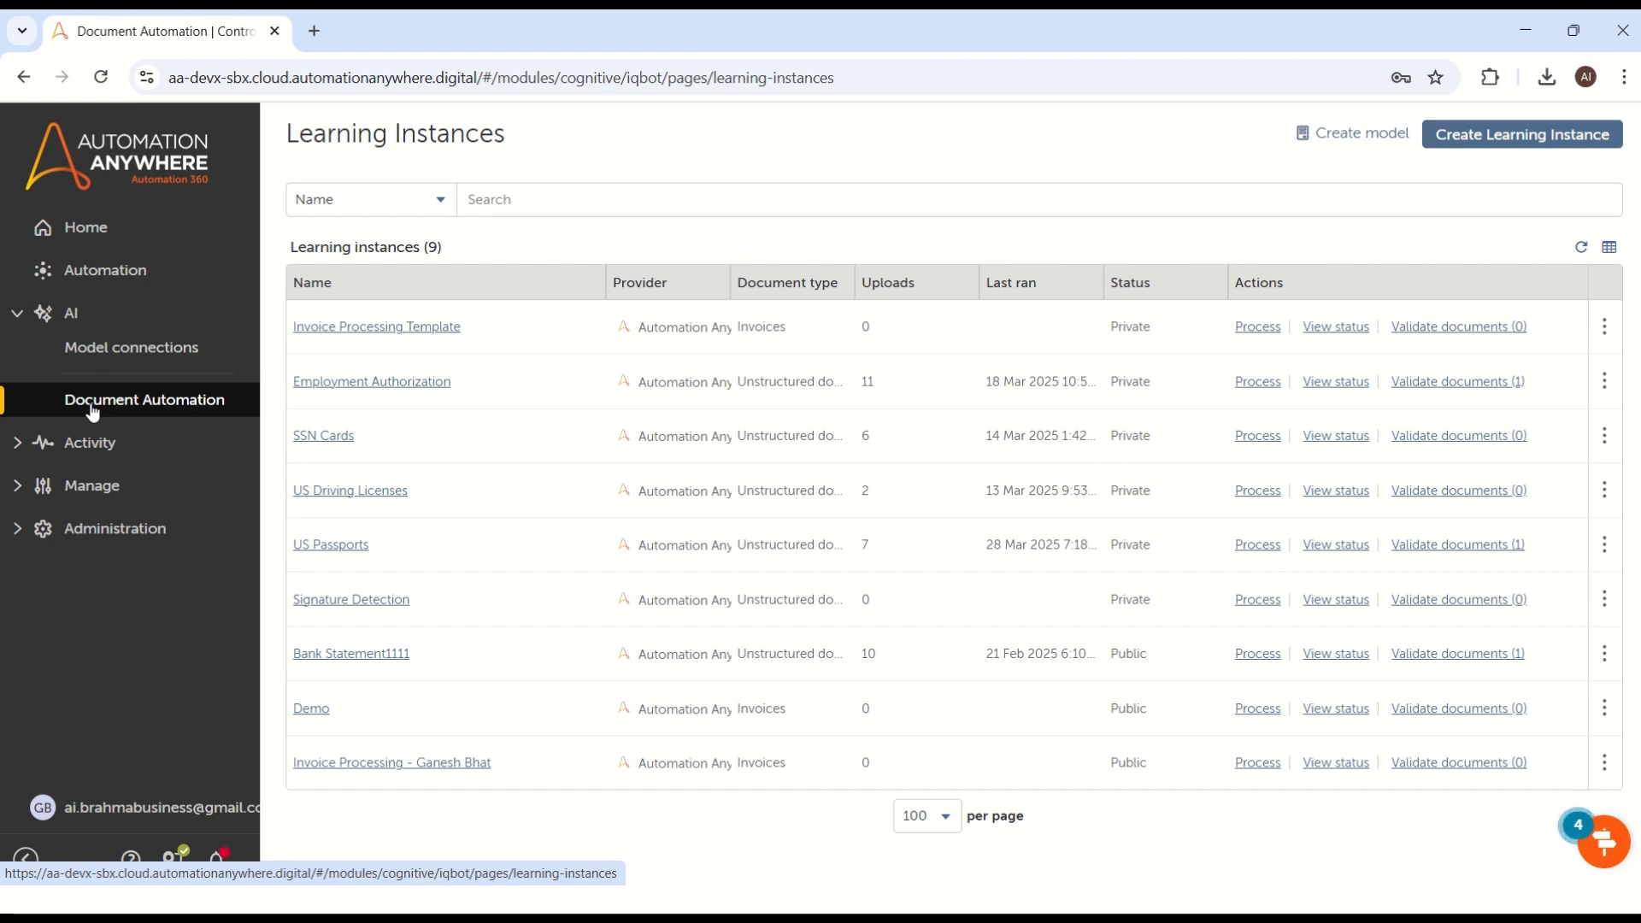
Step: Open the form for a new learning instance and copy the word Invoices from the change.log list in Notepad++
click(1497, 139)
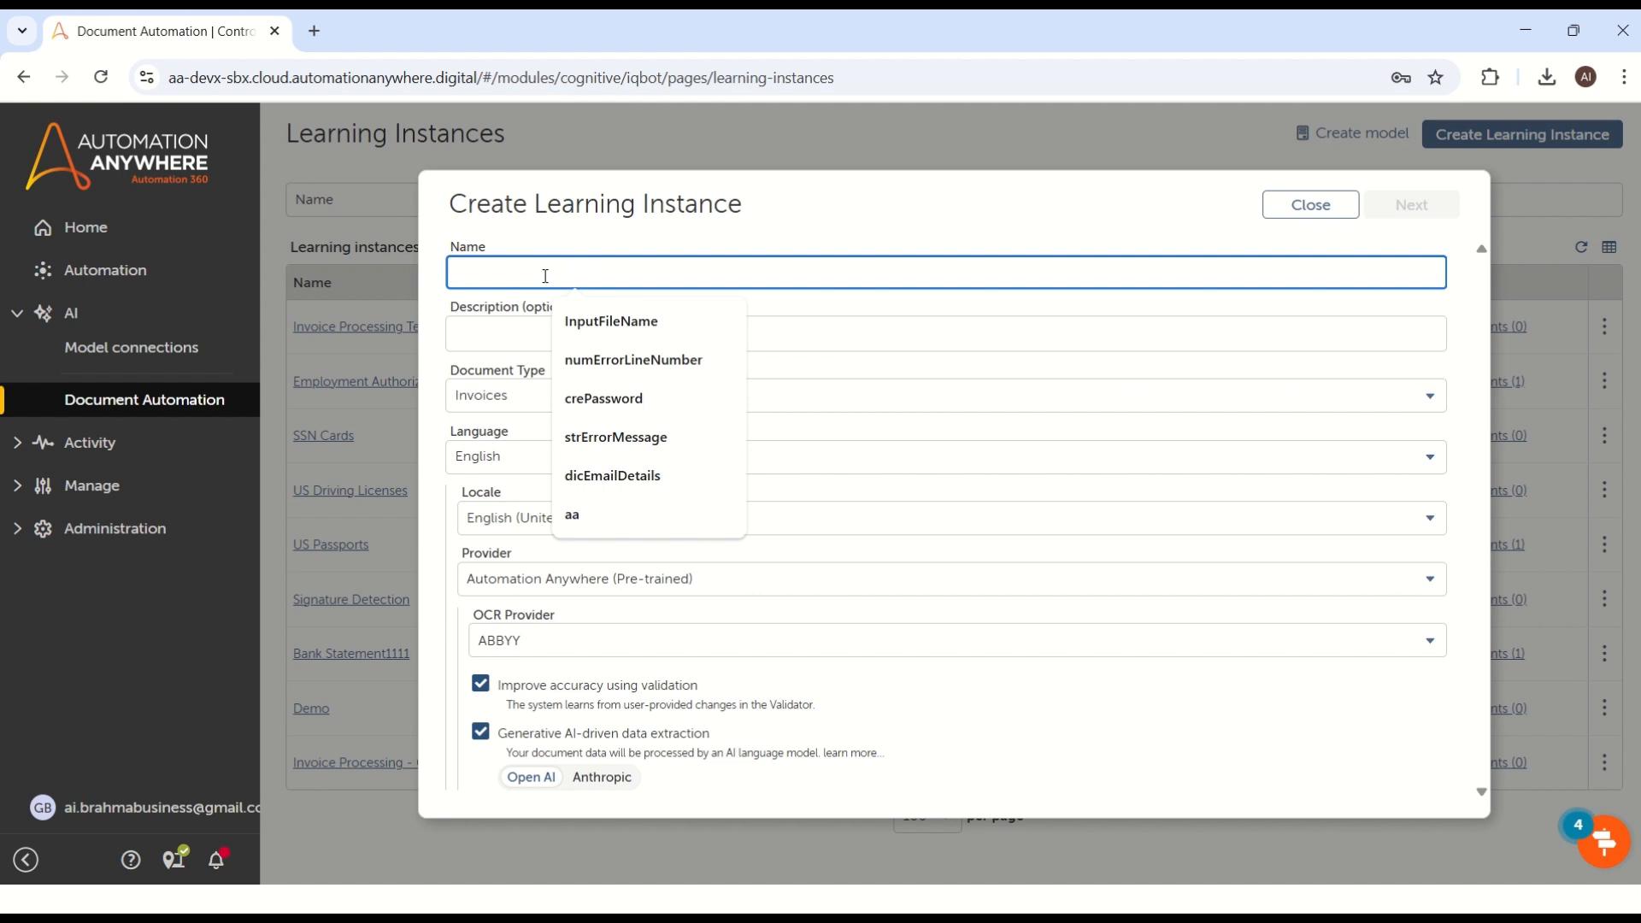
click(564, 249)
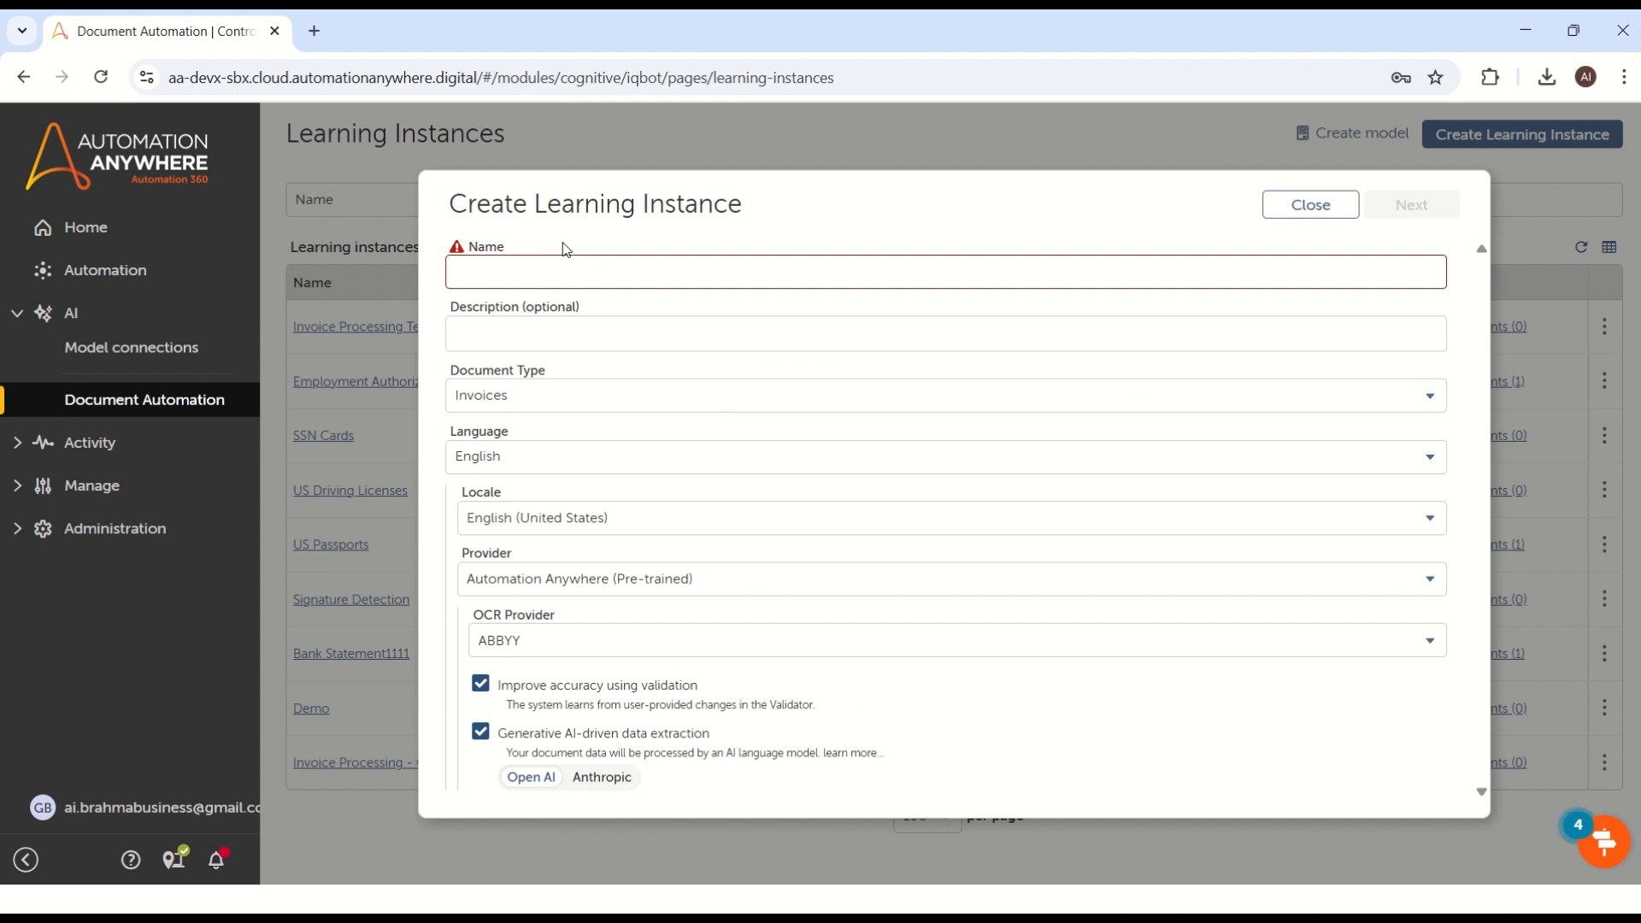
key(alt+Tab)
key(alt+Tab)
key(alt+Tab)
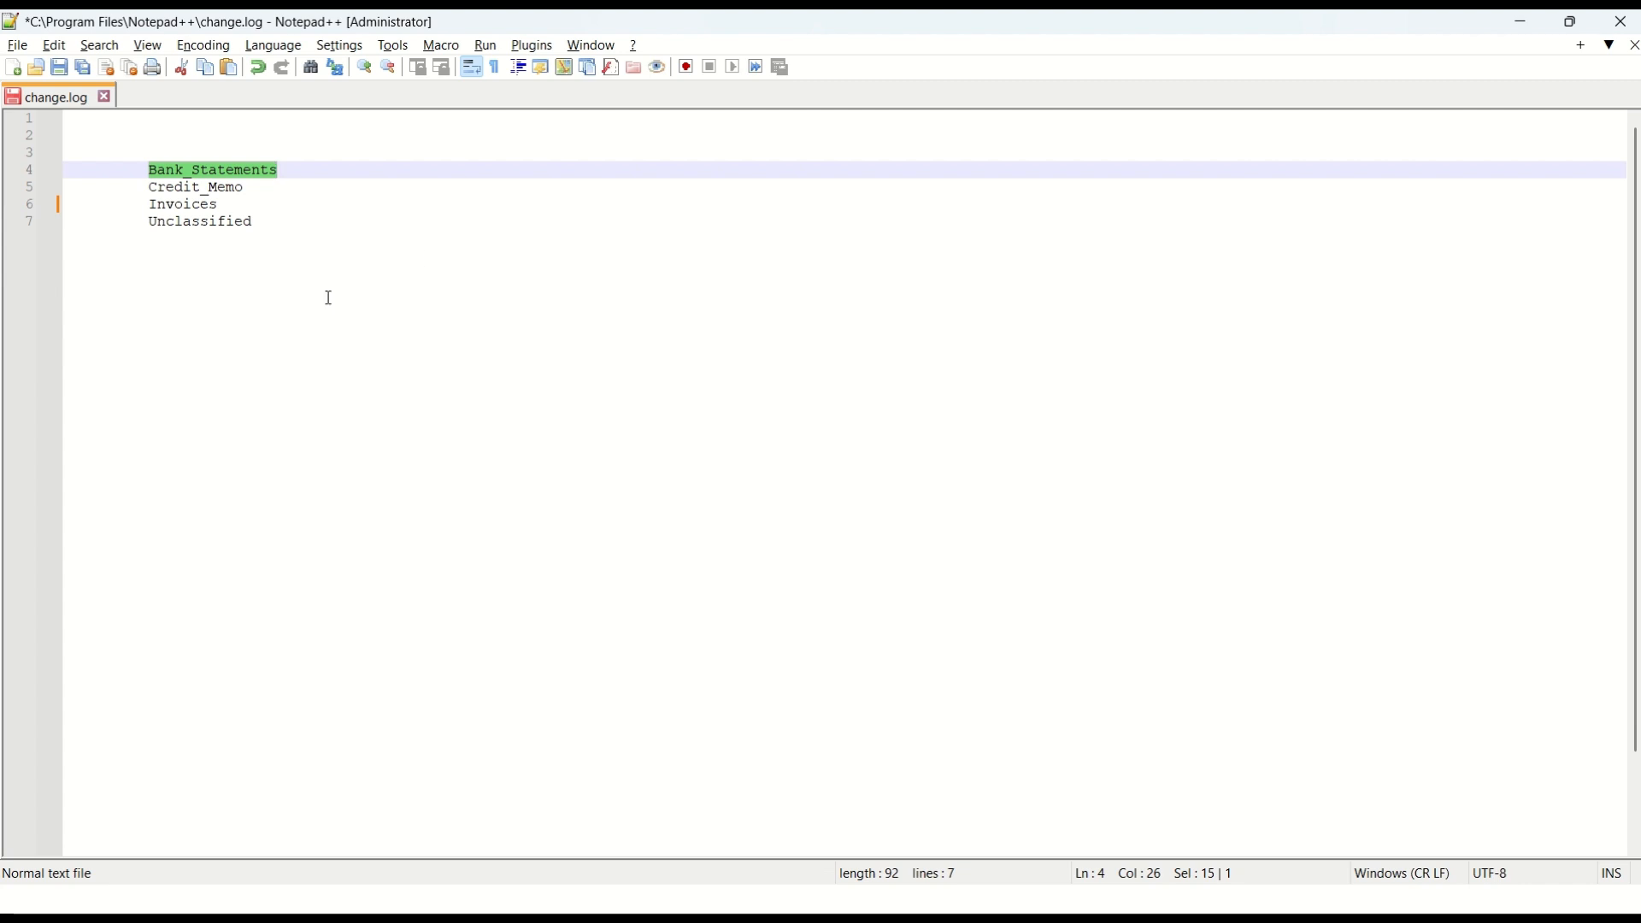
click(279, 227)
drag(150, 171, 282, 170)
click(261, 282)
drag(150, 205, 219, 202)
key(ctrl+c)
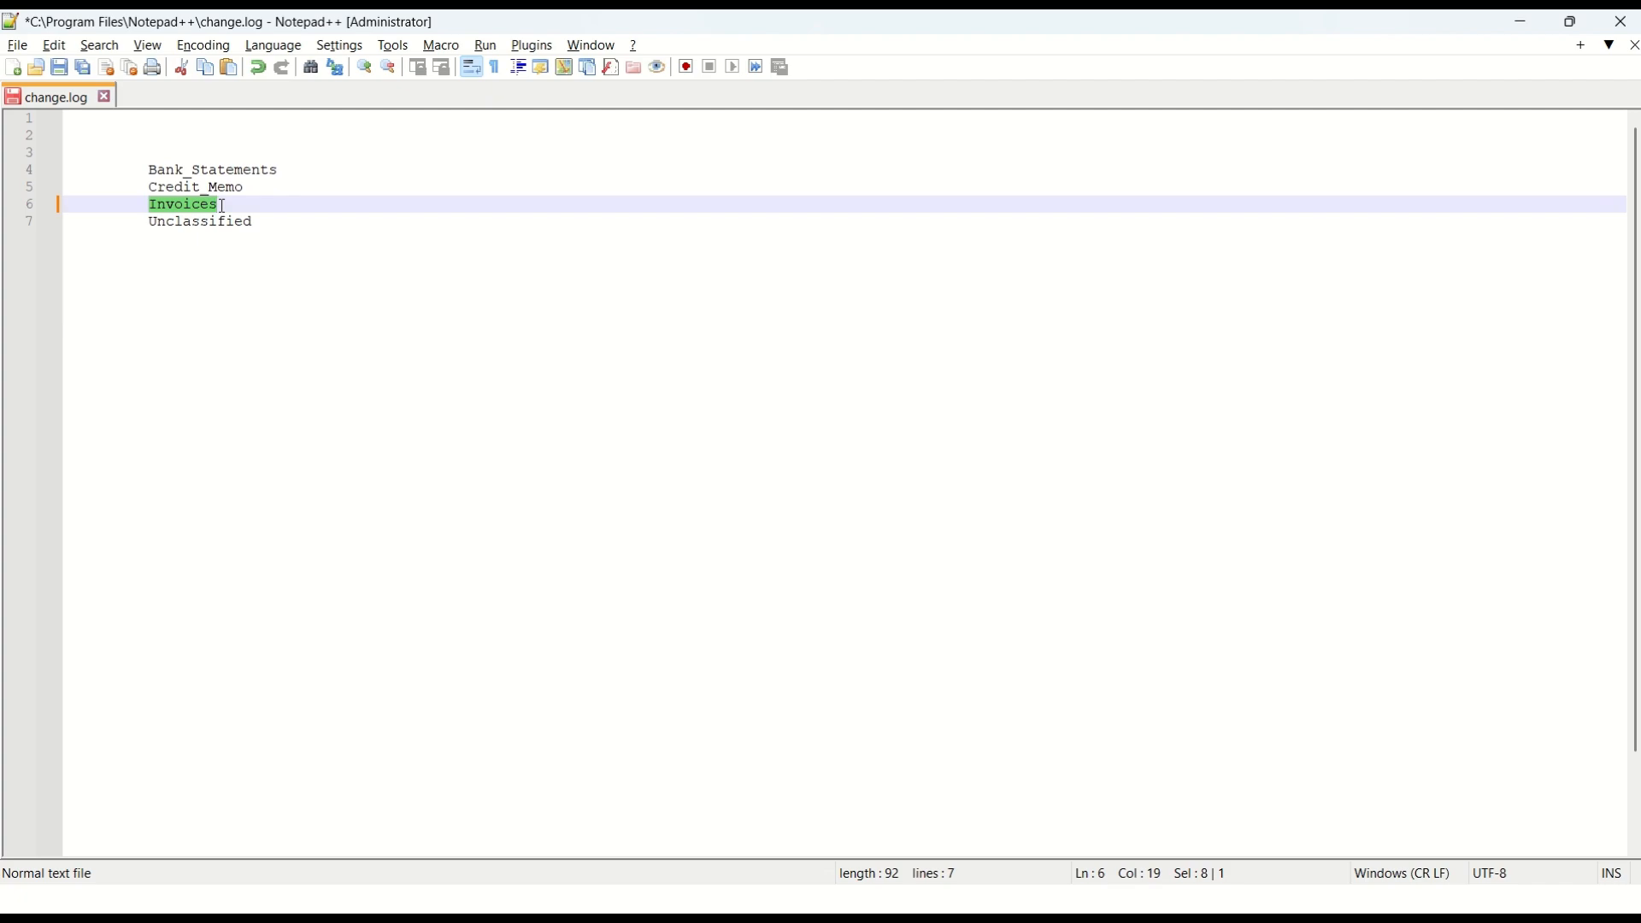
Step: Back in Chrome, name the learning instance Invoices and describe it as "This is for Invoices Extraction R&D"
key(alt+Tab)
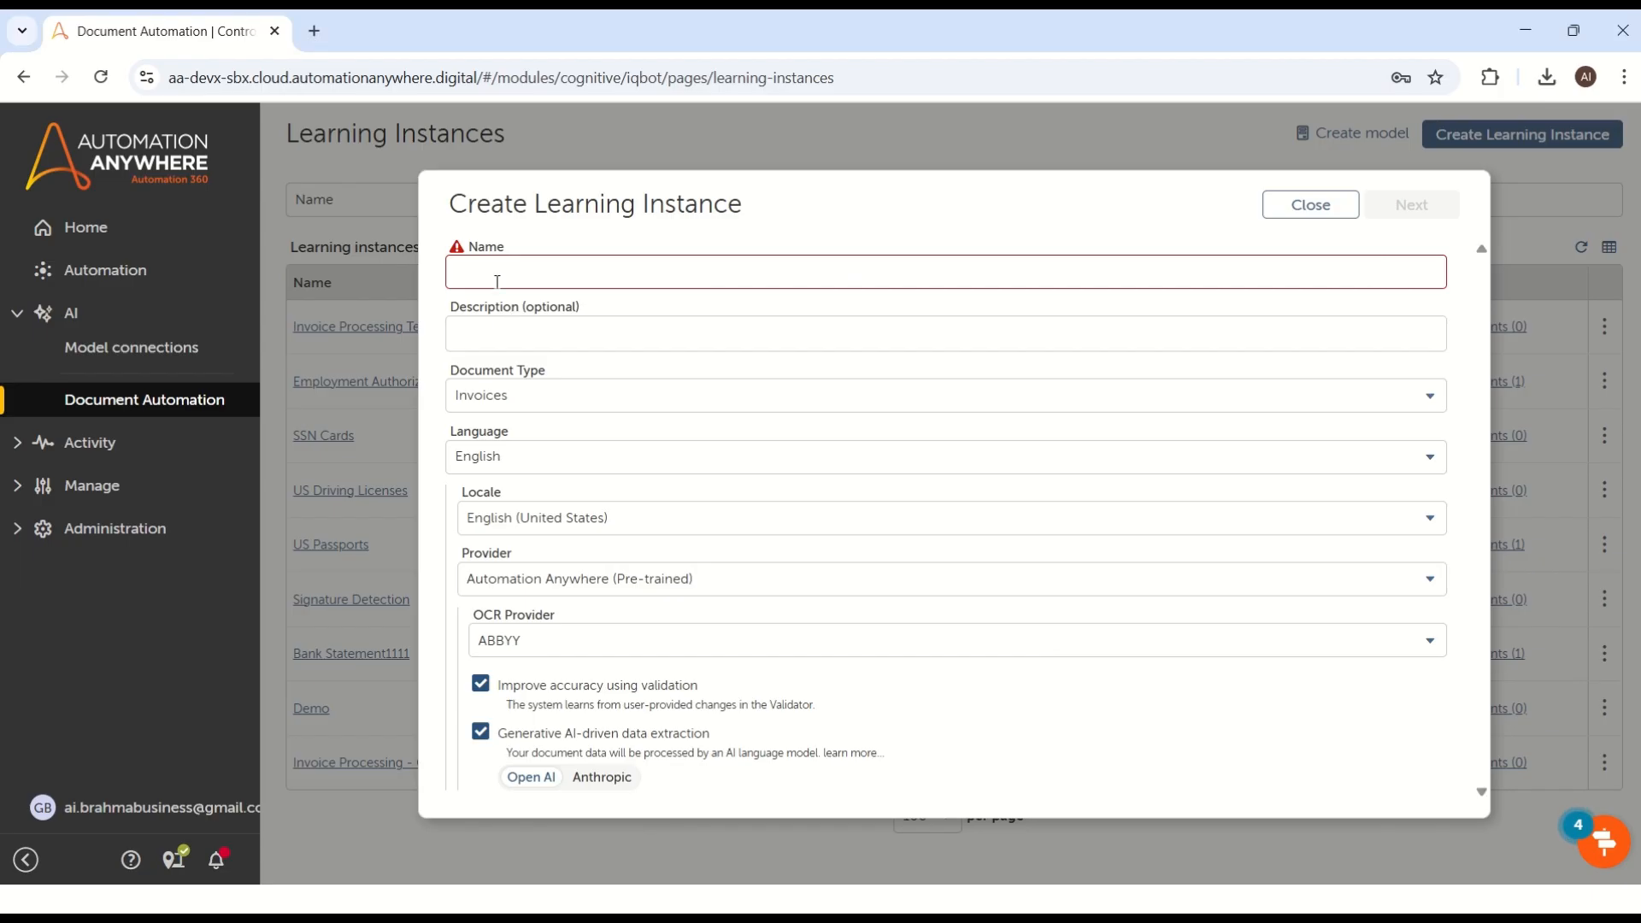
click(495, 280)
key(ctrl+v)
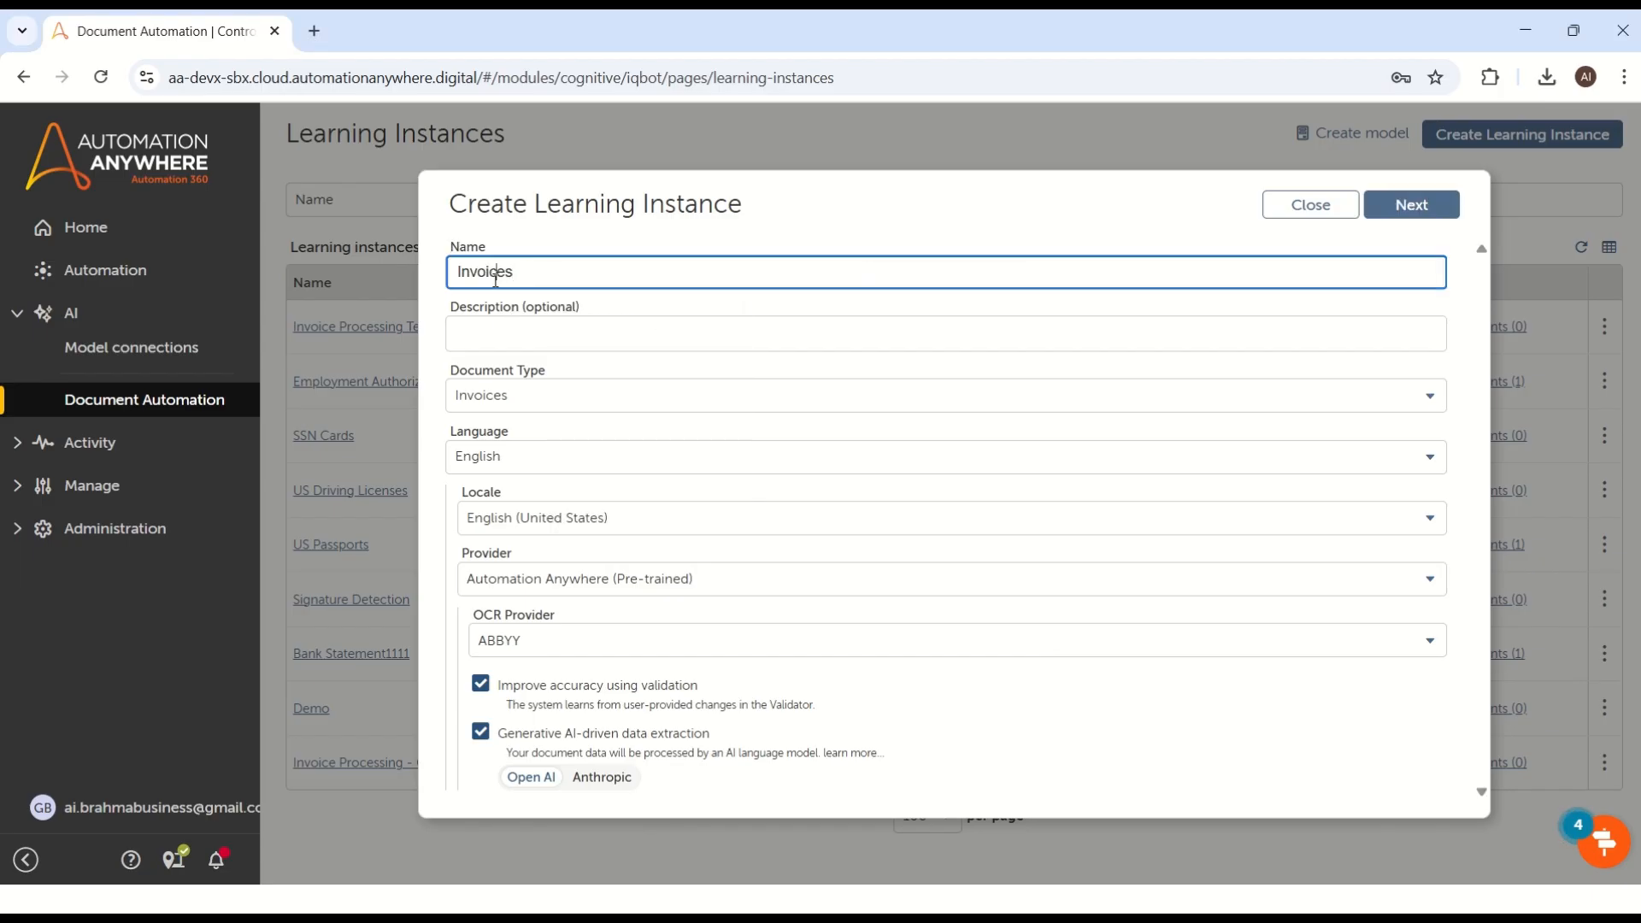
click(507, 334)
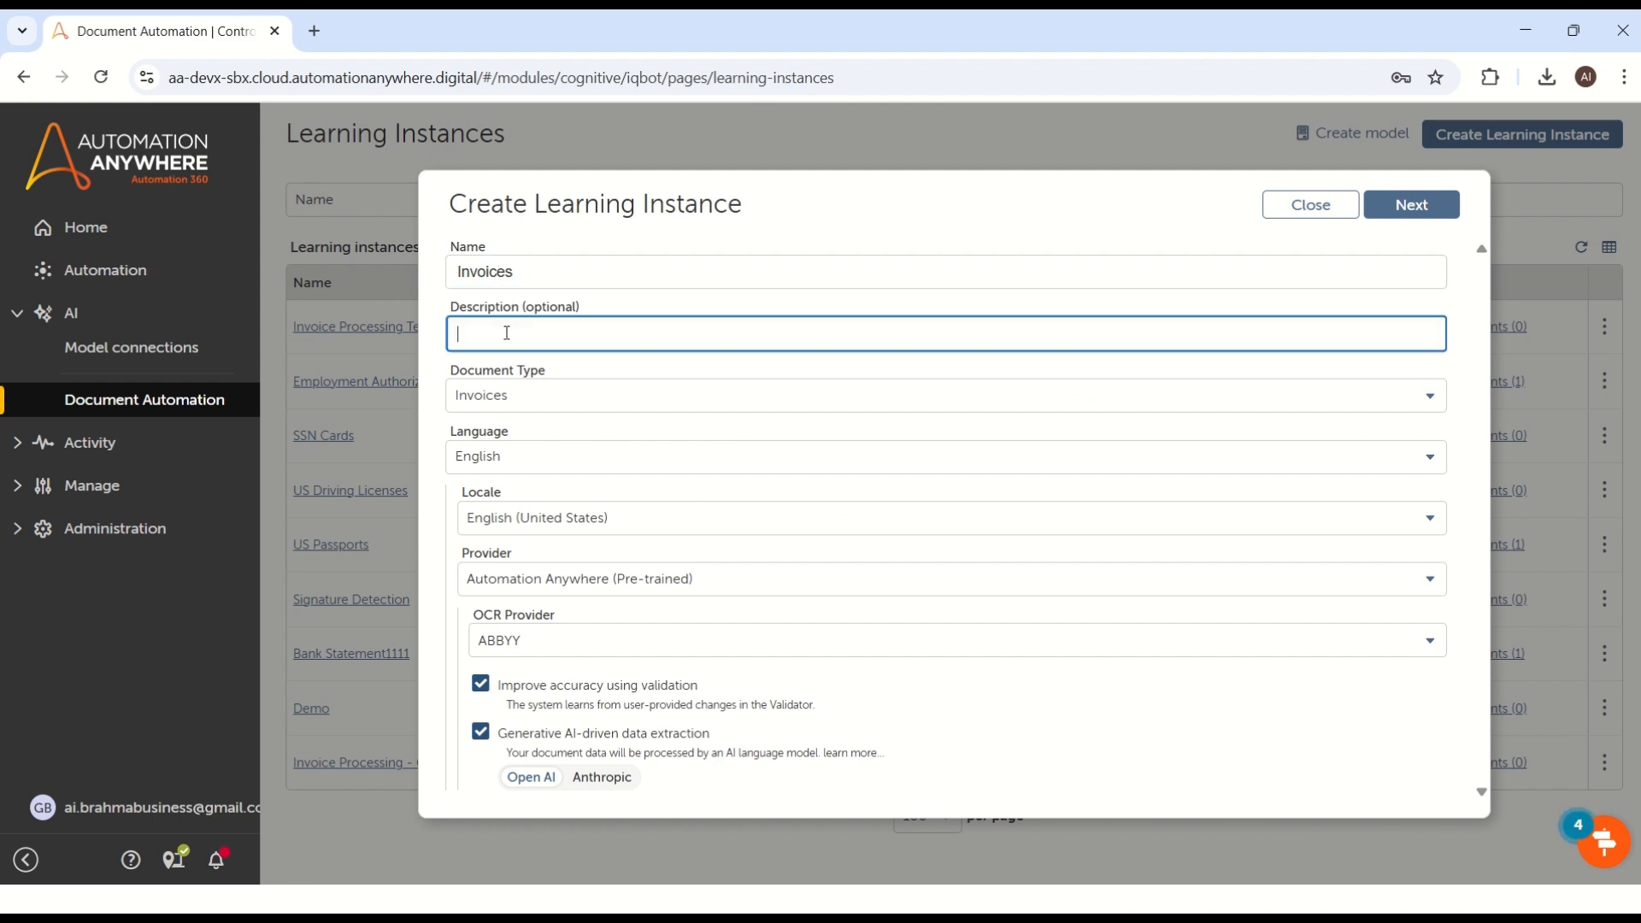
text(This is for Invoices Extraction R&D)
Step: Choose Invoices as the document type and English as the language, keeping the English (United States) locale
click(526, 398)
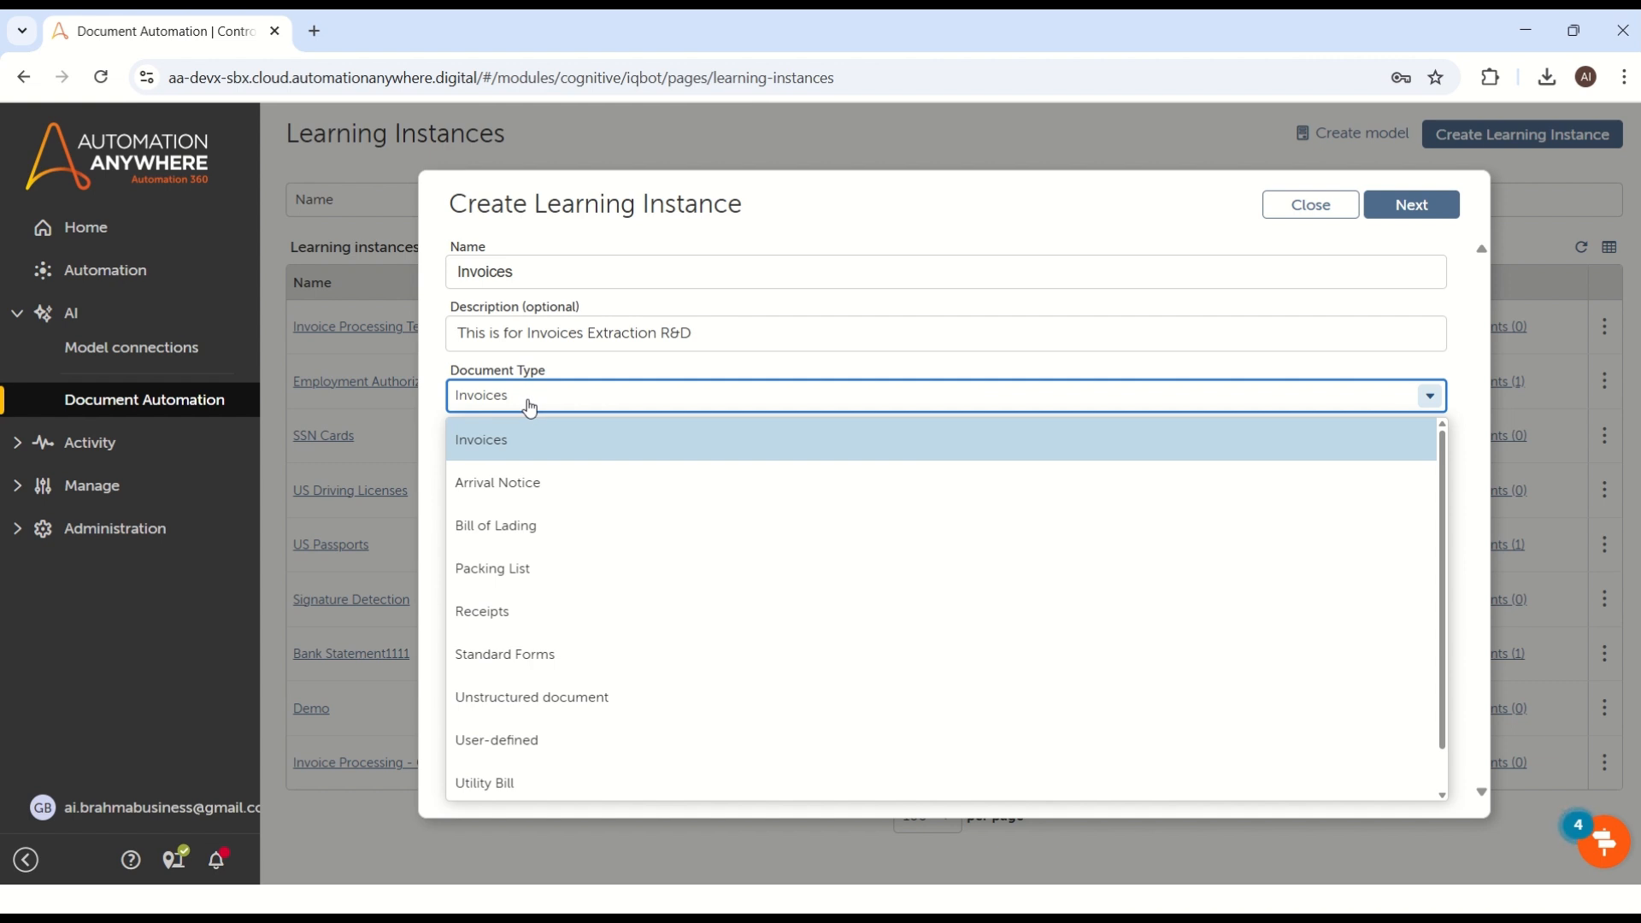
click(482, 440)
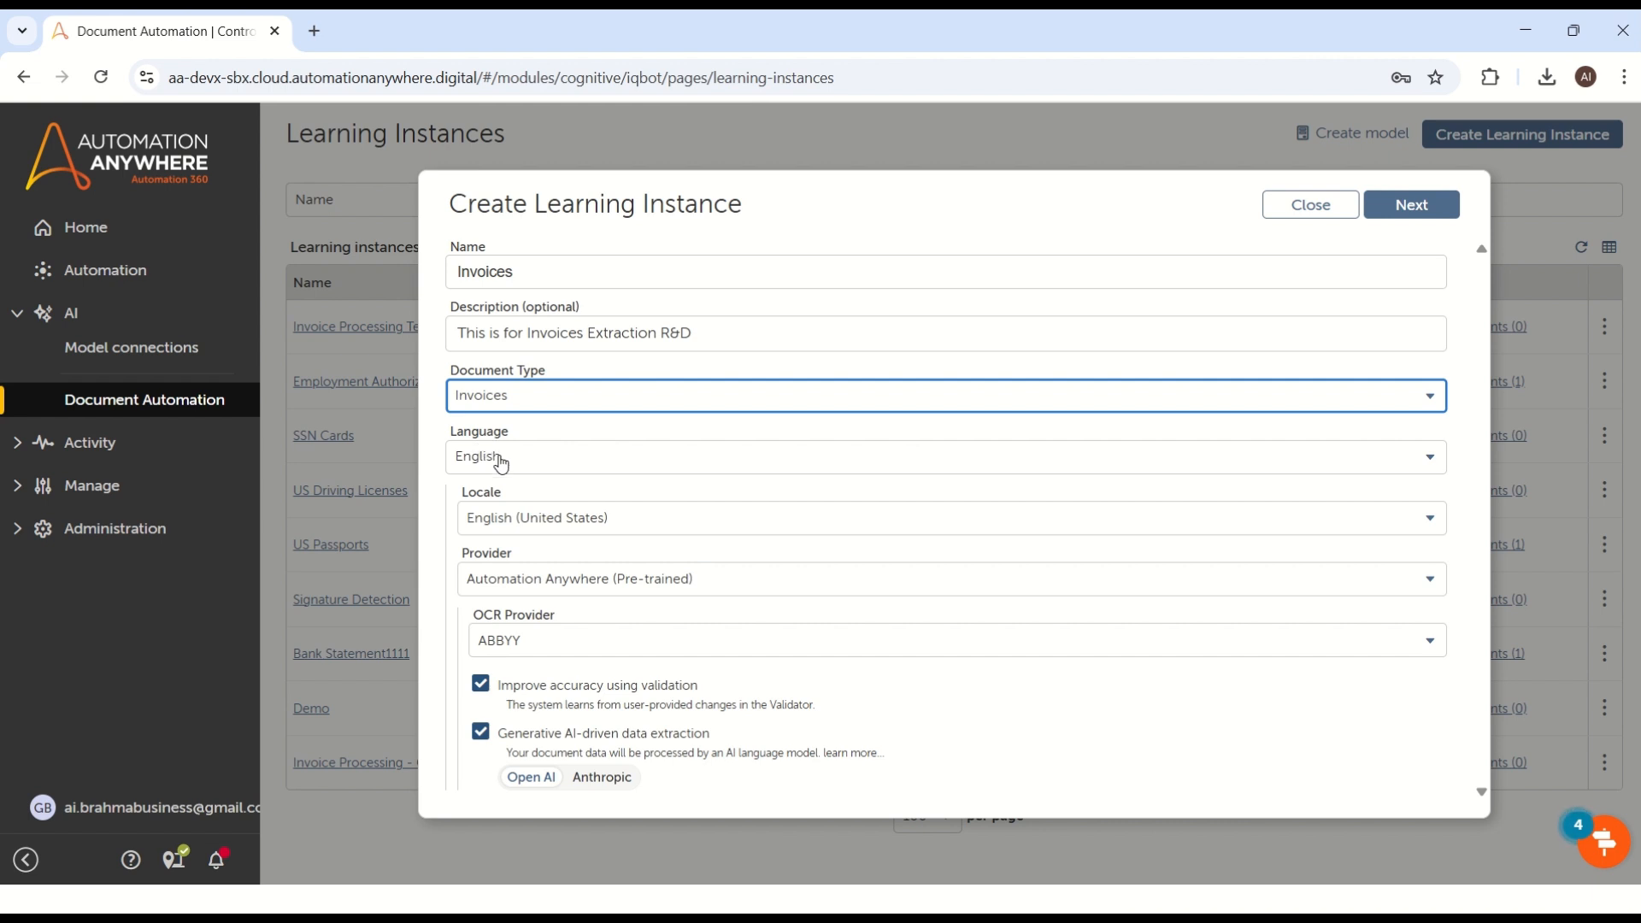
click(499, 463)
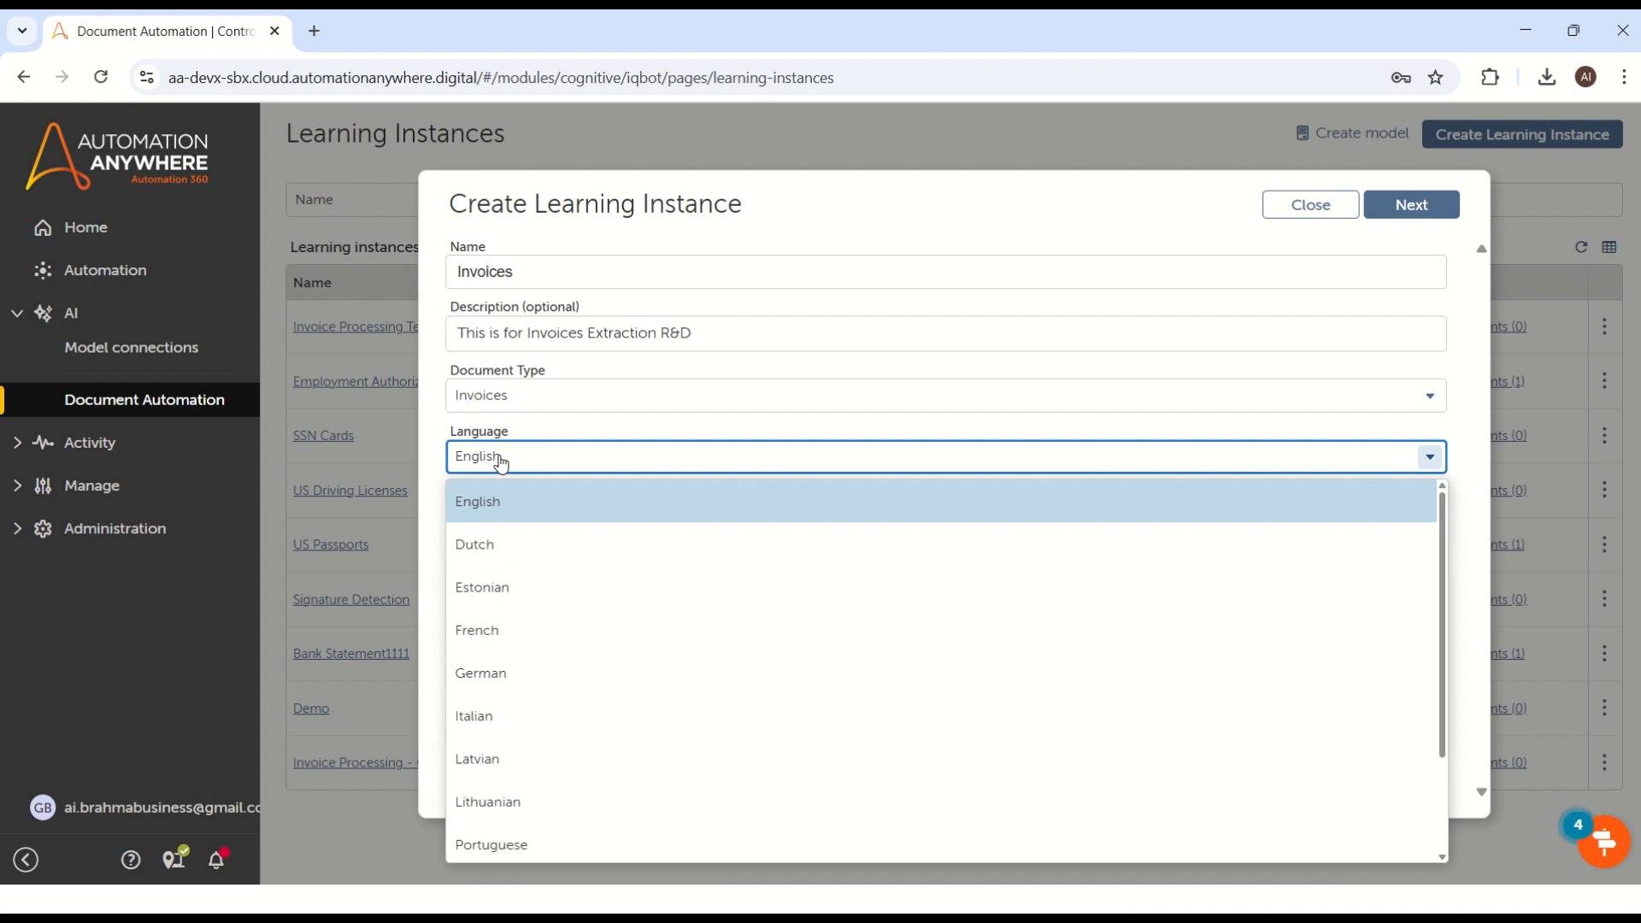
click(479, 510)
click(516, 527)
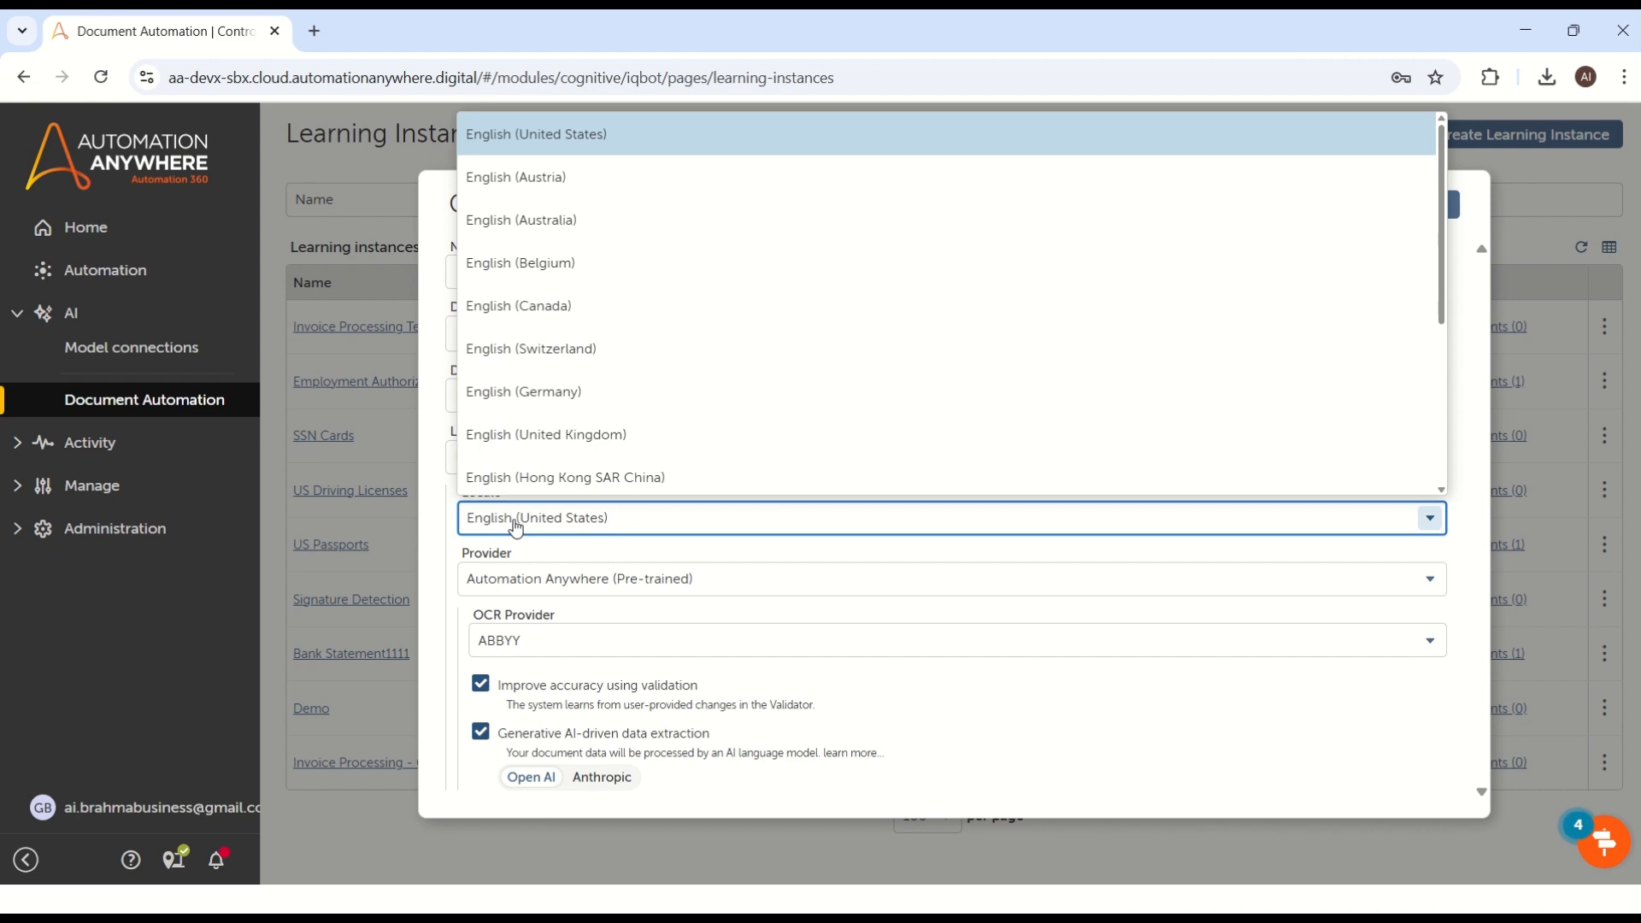
click(573, 552)
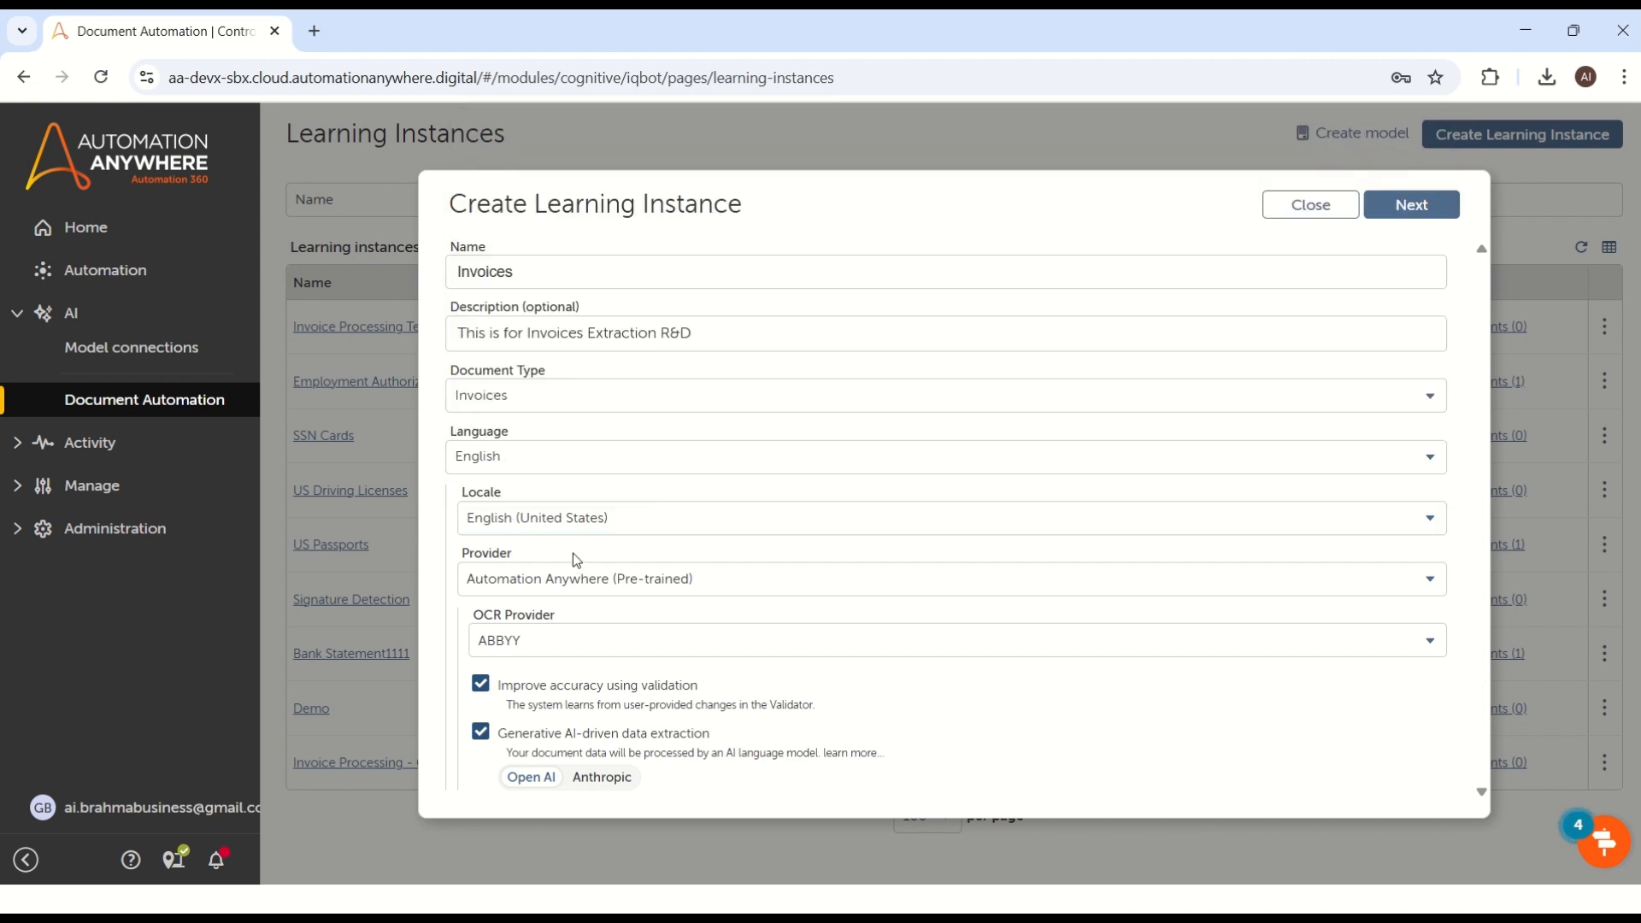
Step: Select Automation Anywhere (Pre-trained) as provider and ABBYY as OCR provider, and proceed to the field selection
click(493, 590)
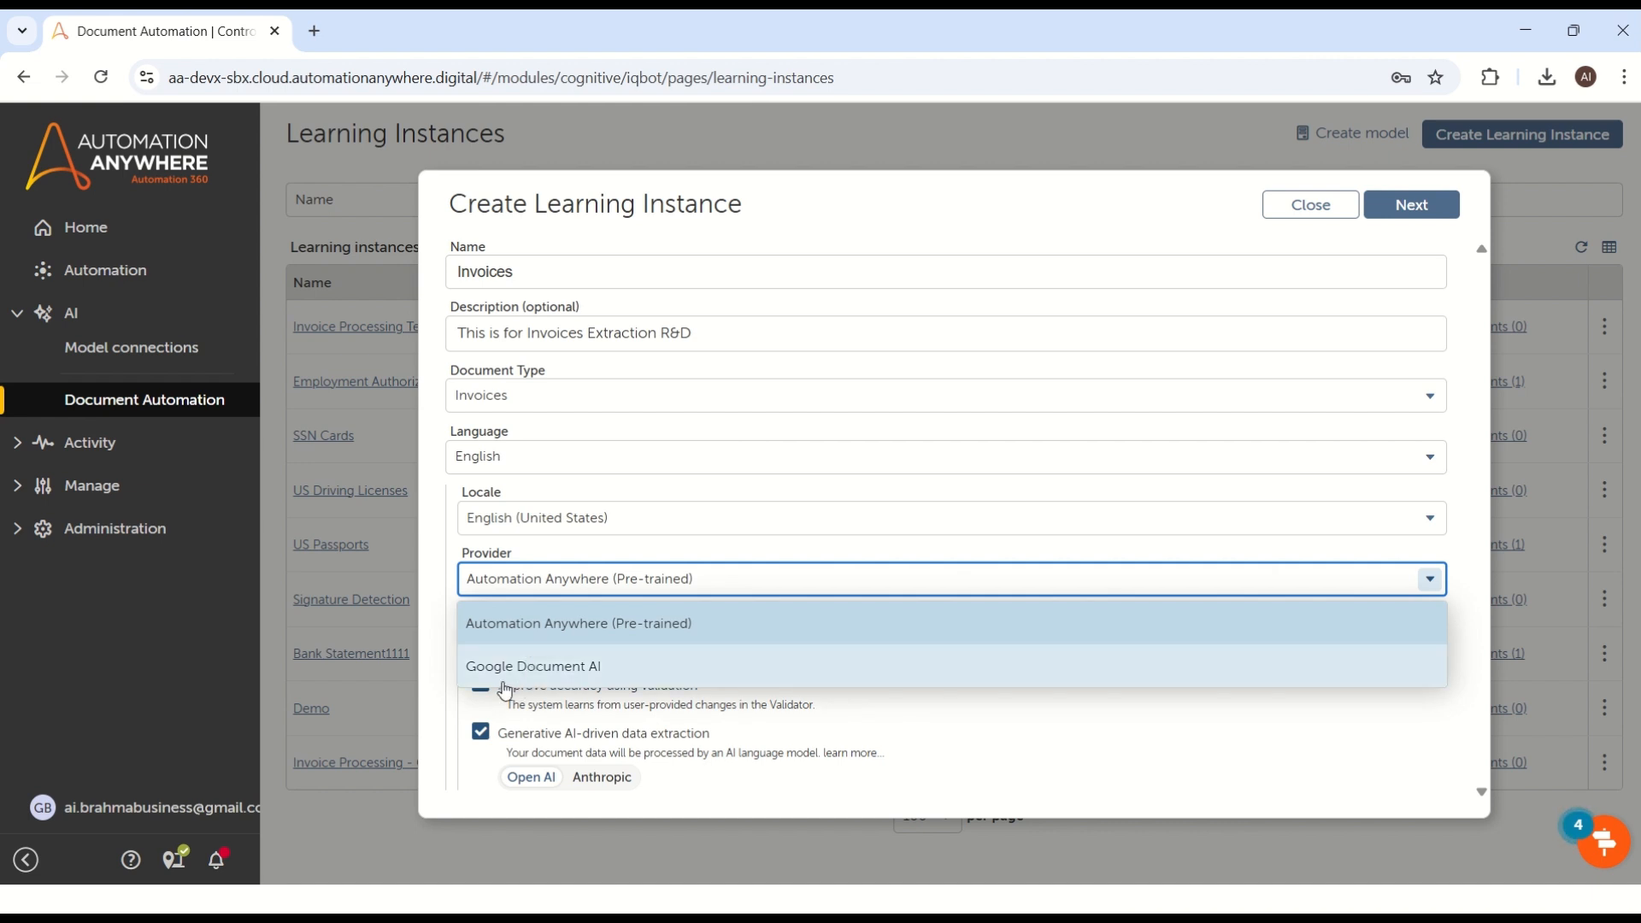
click(510, 620)
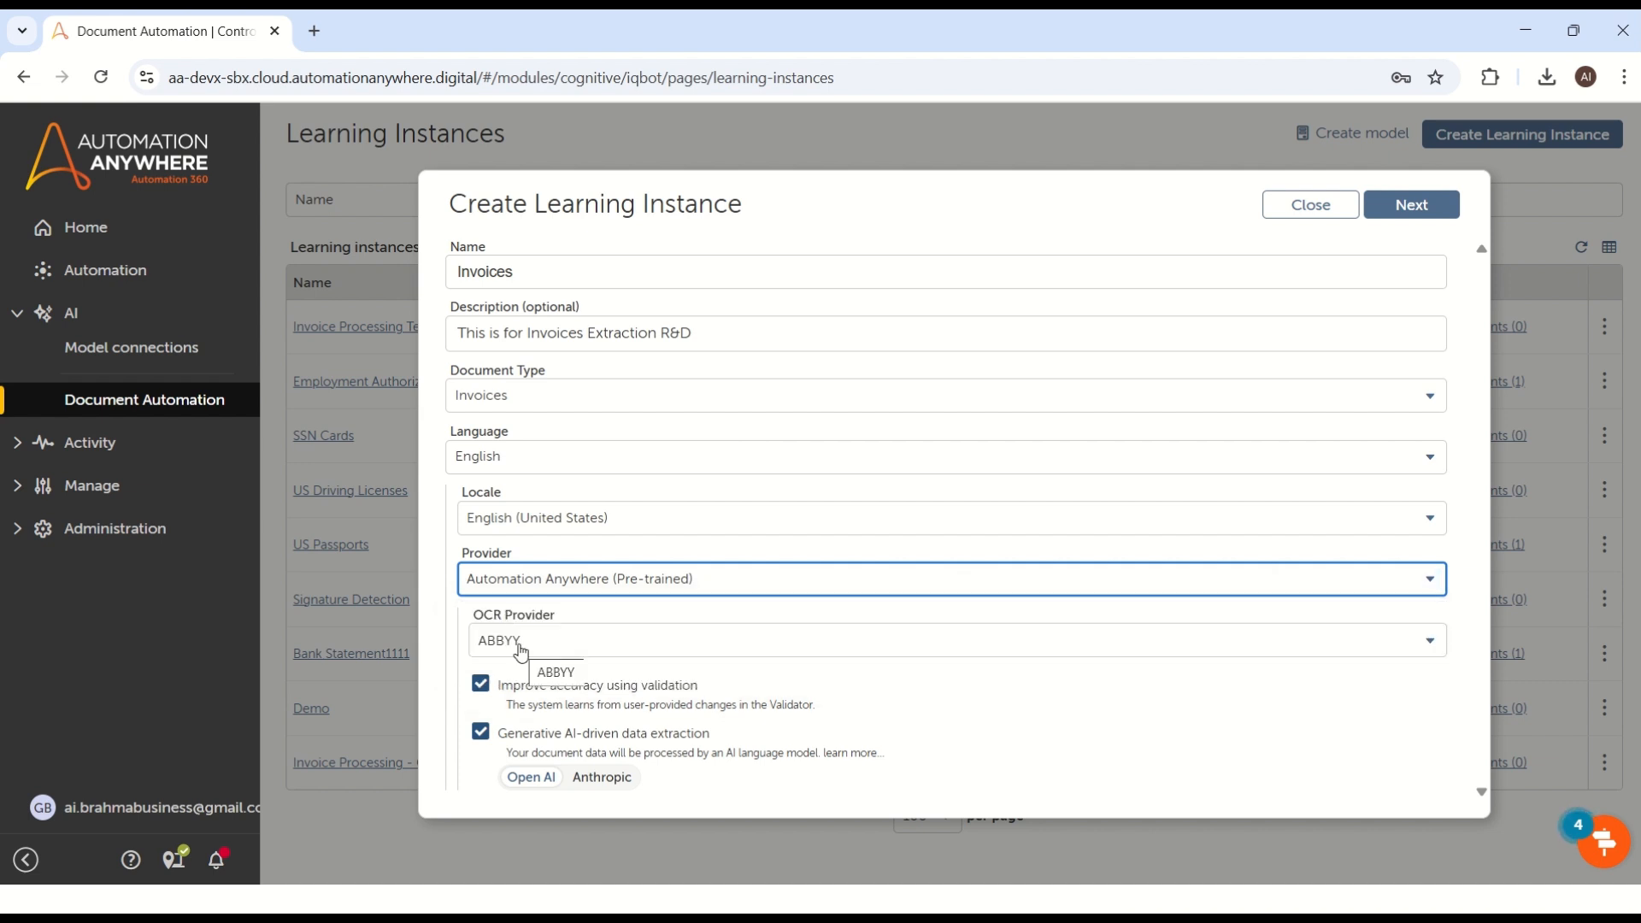
click(522, 652)
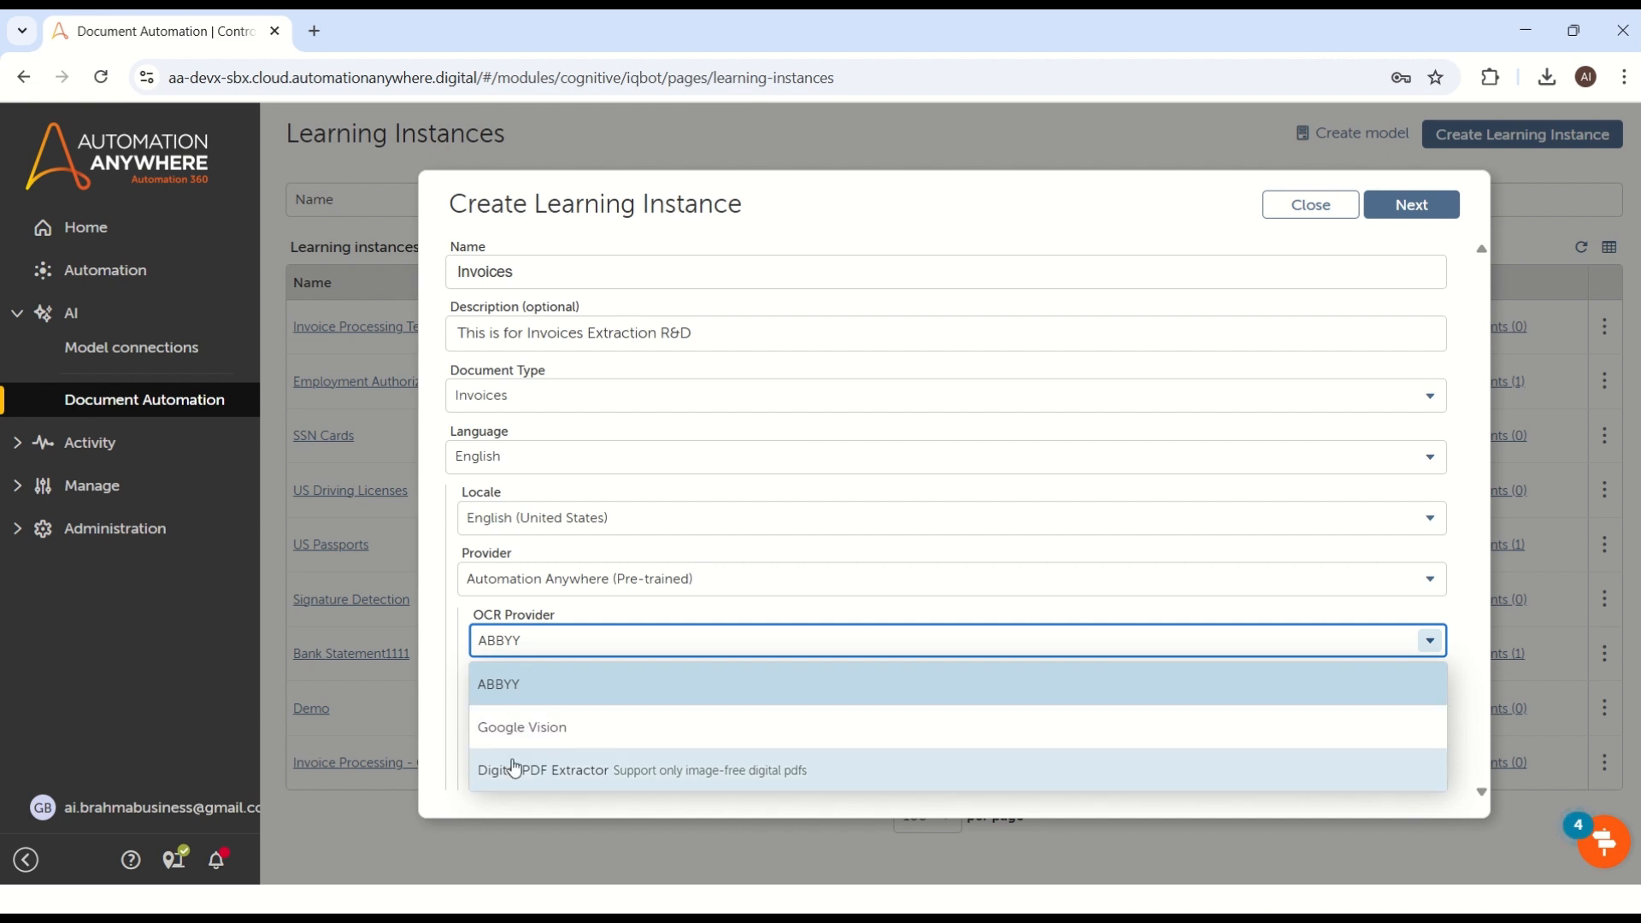
click(517, 703)
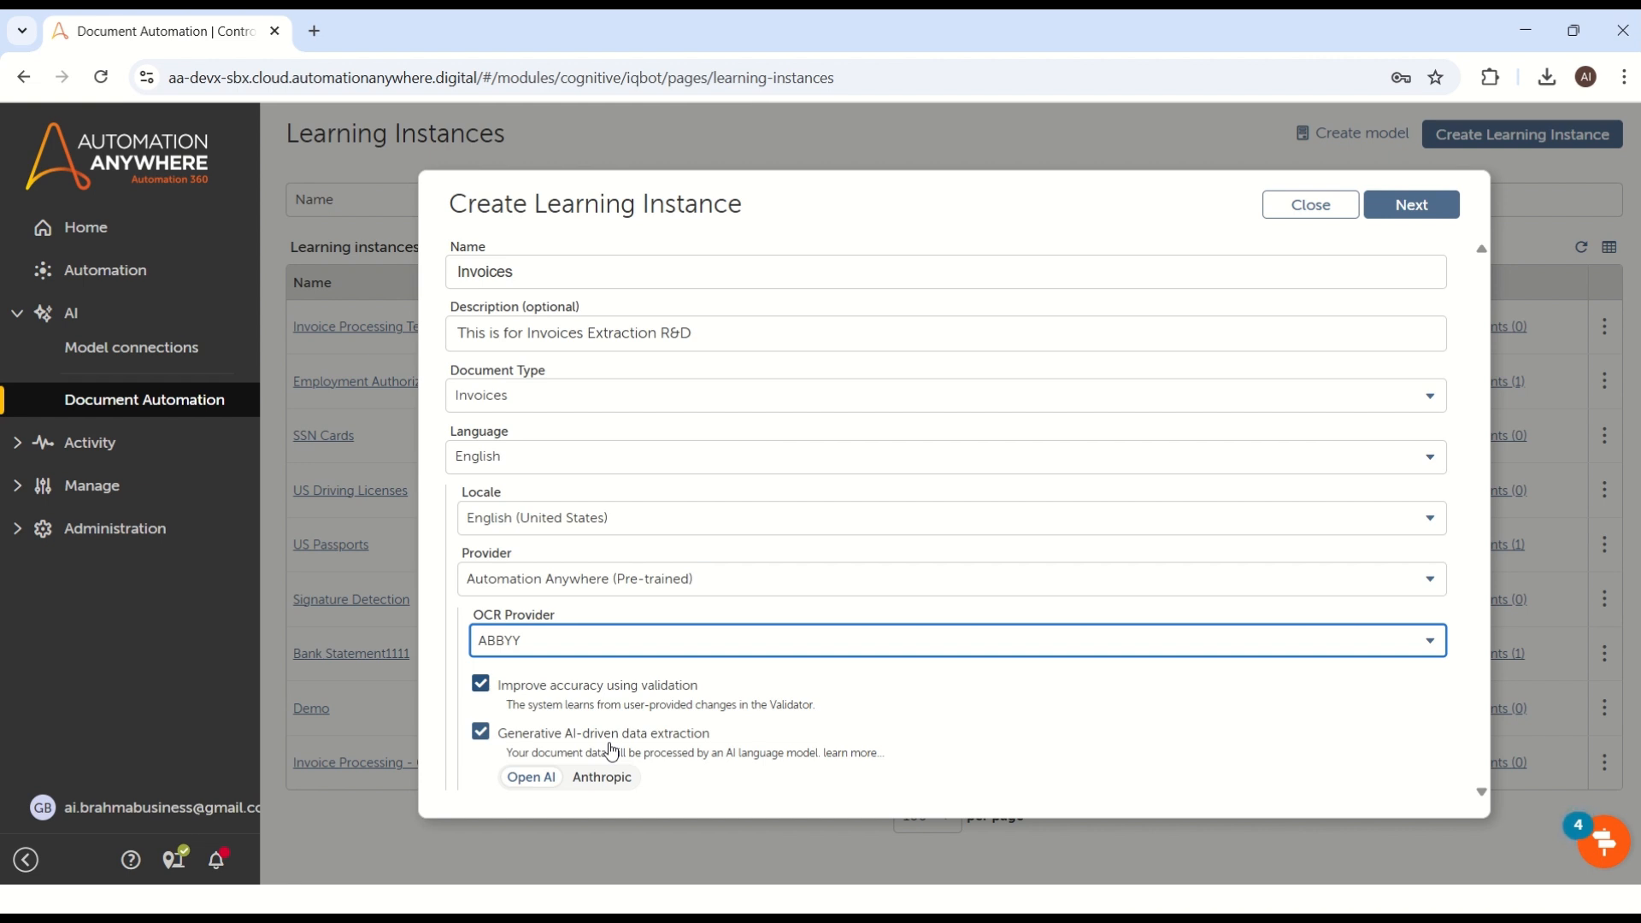
click(1415, 212)
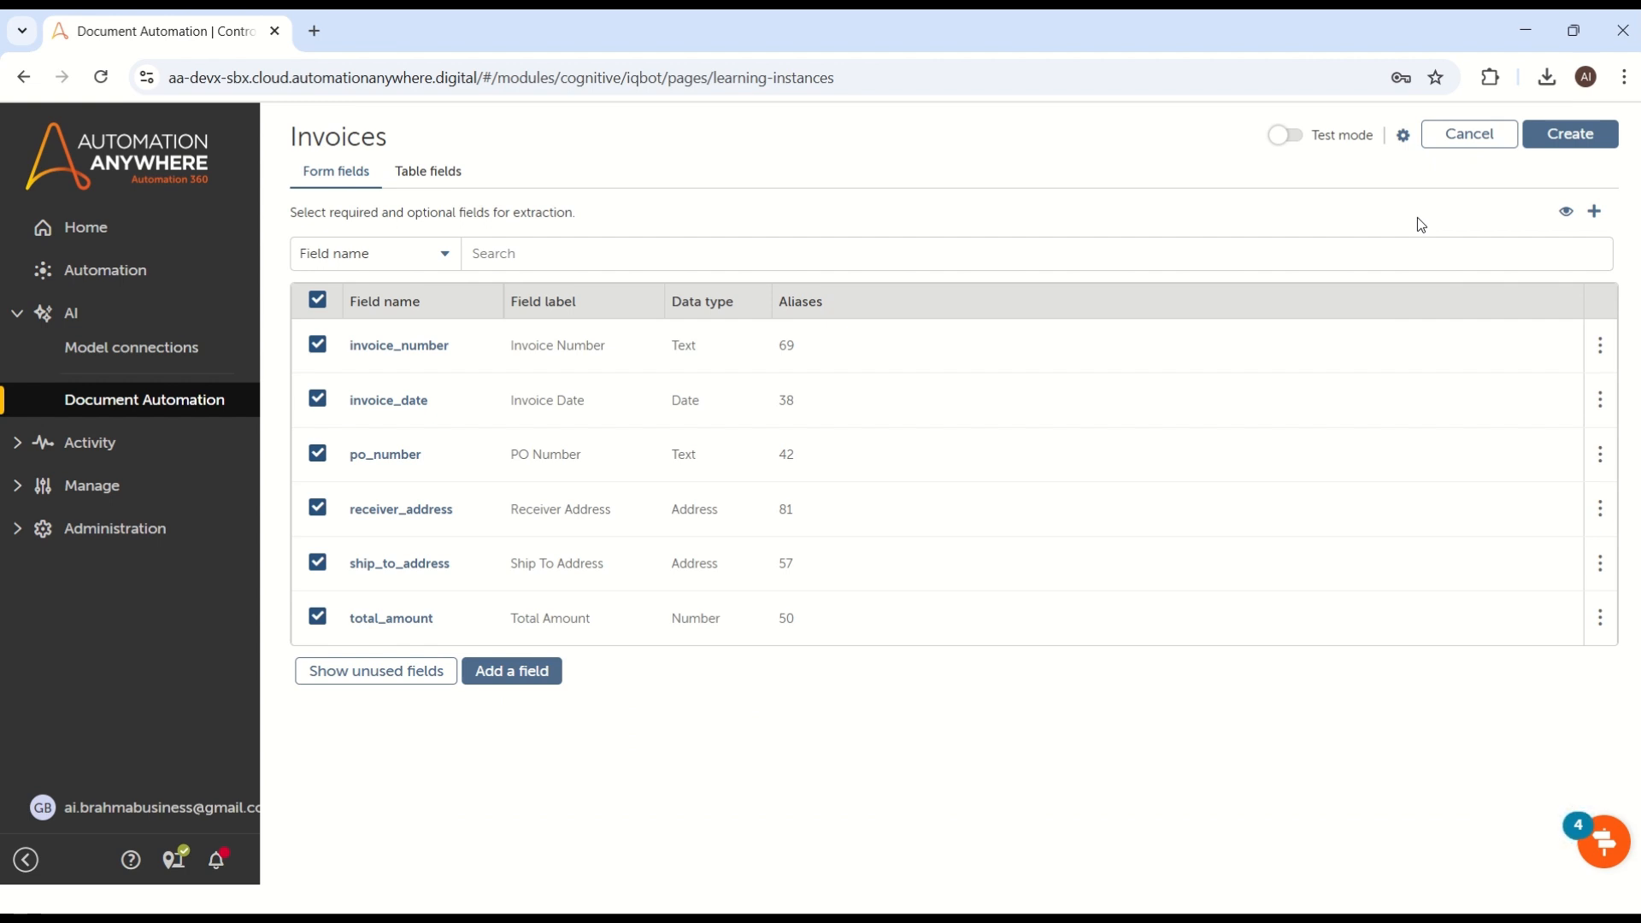
Step: Review the field properties of the invoice_number and po_number form fields
click(487, 357)
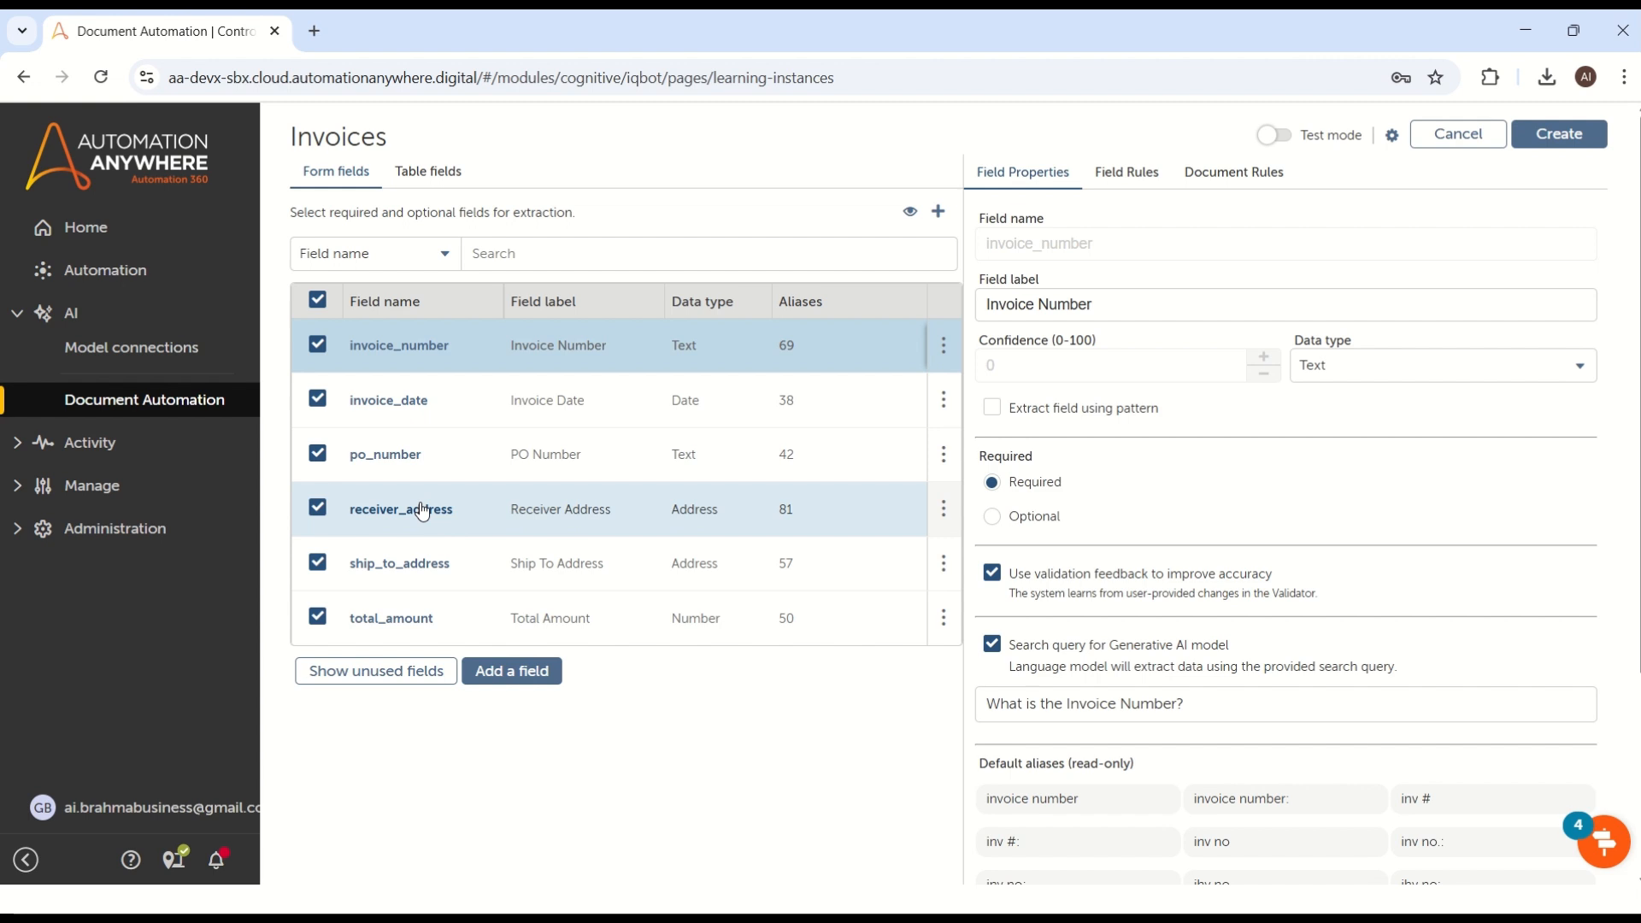
click(410, 368)
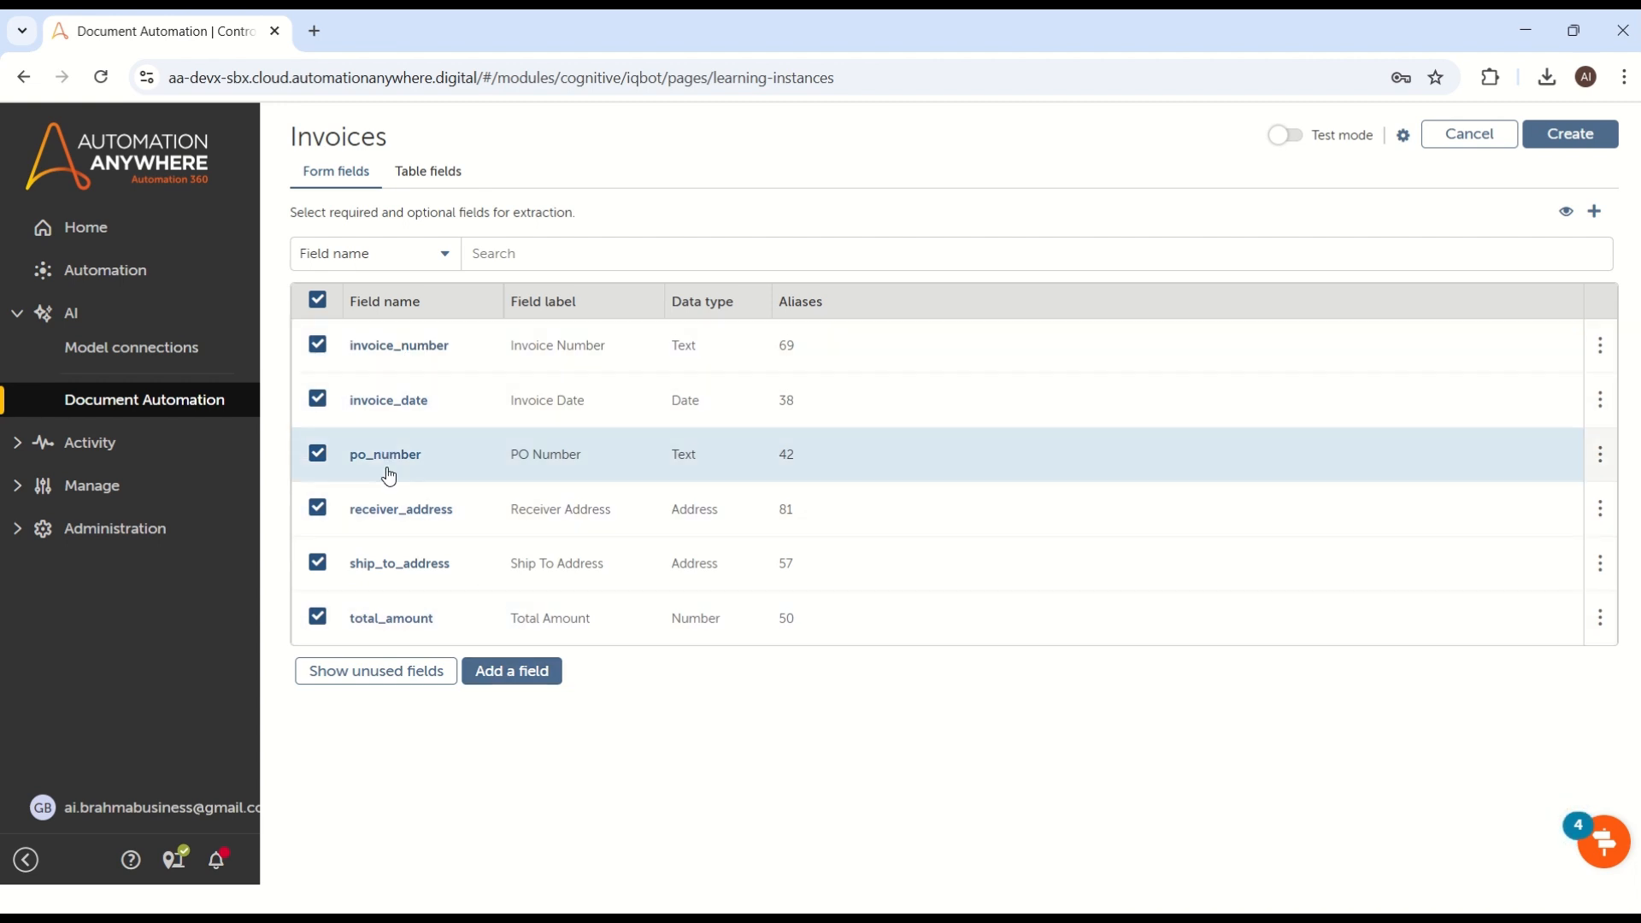
click(411, 470)
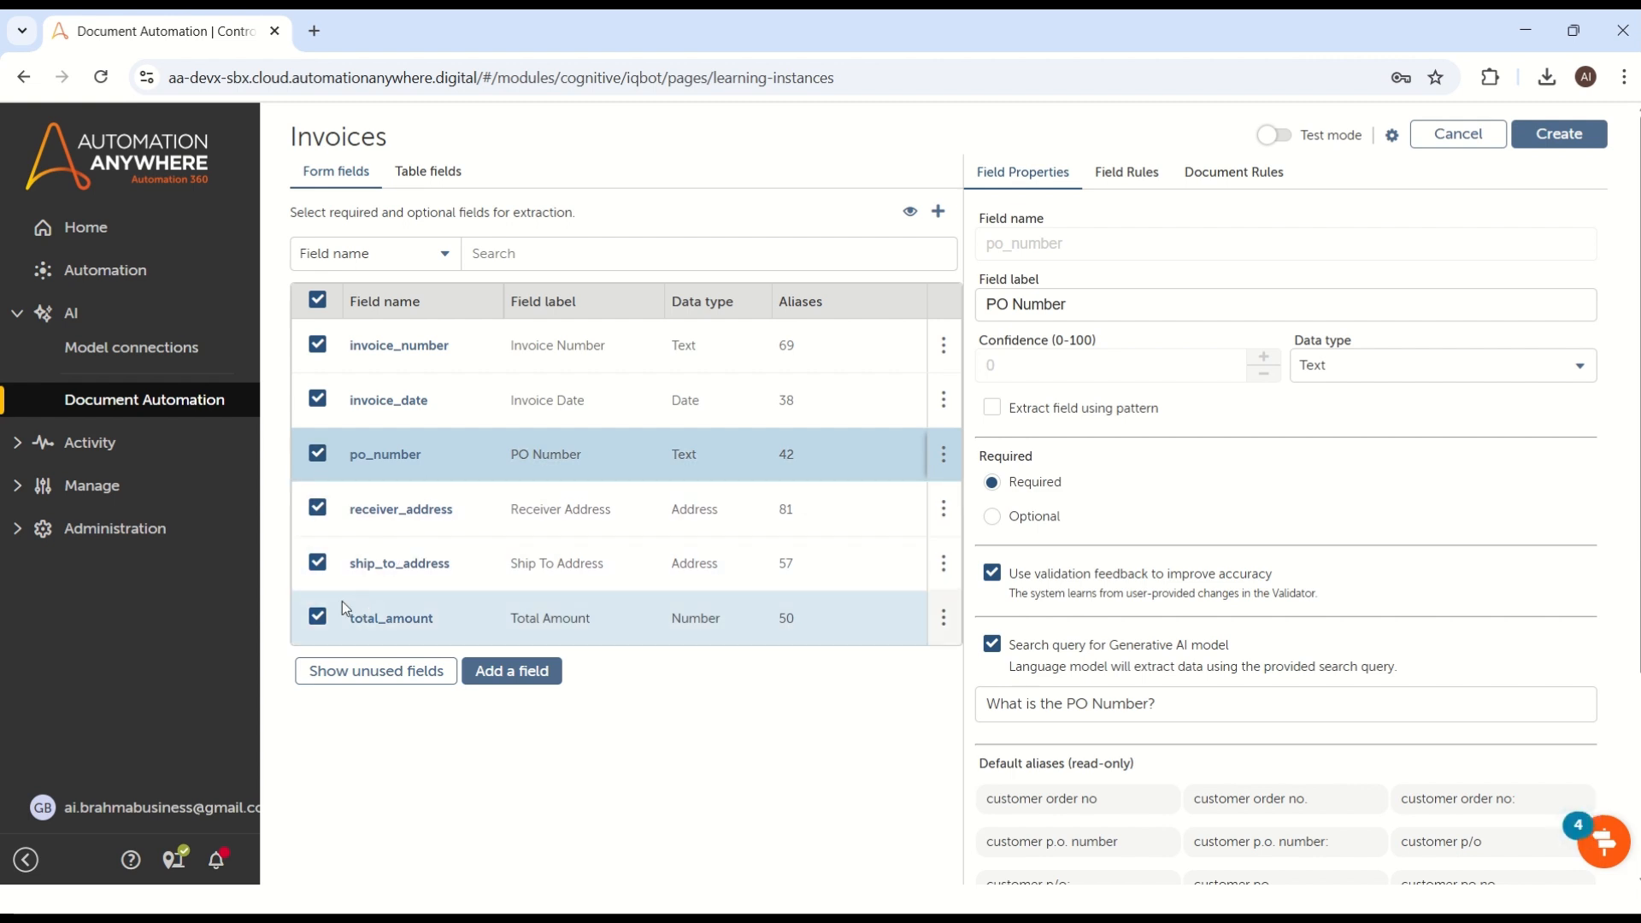
Step: Exclude the ship_to_address and total_amount form fields from extraction and show the table fields
click(317, 563)
click(317, 564)
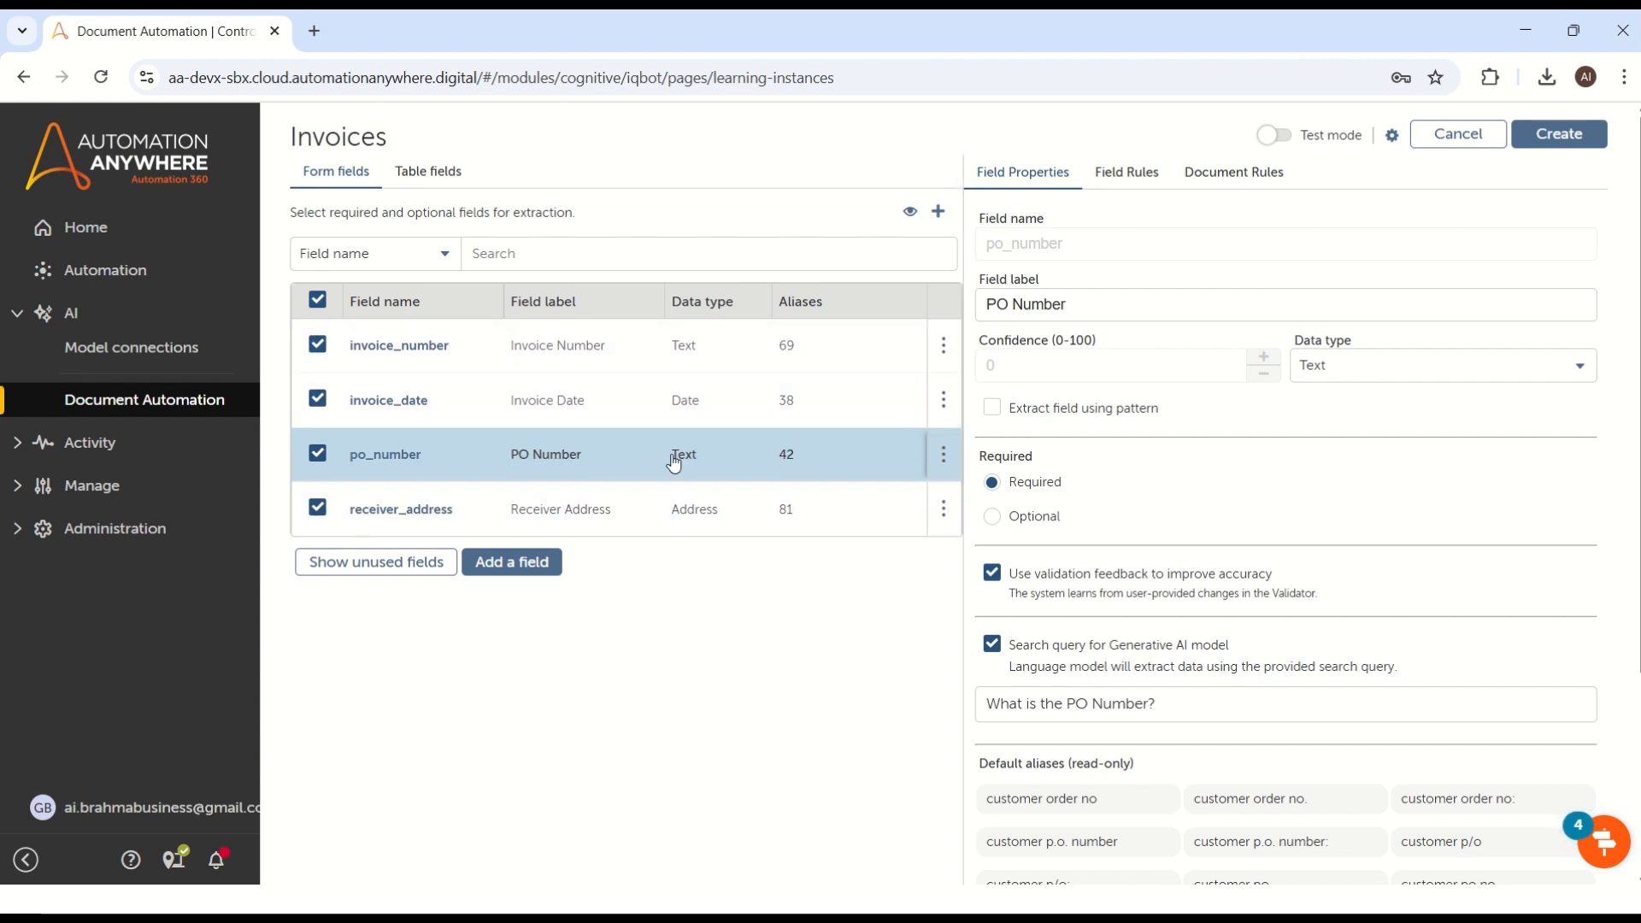
click(433, 181)
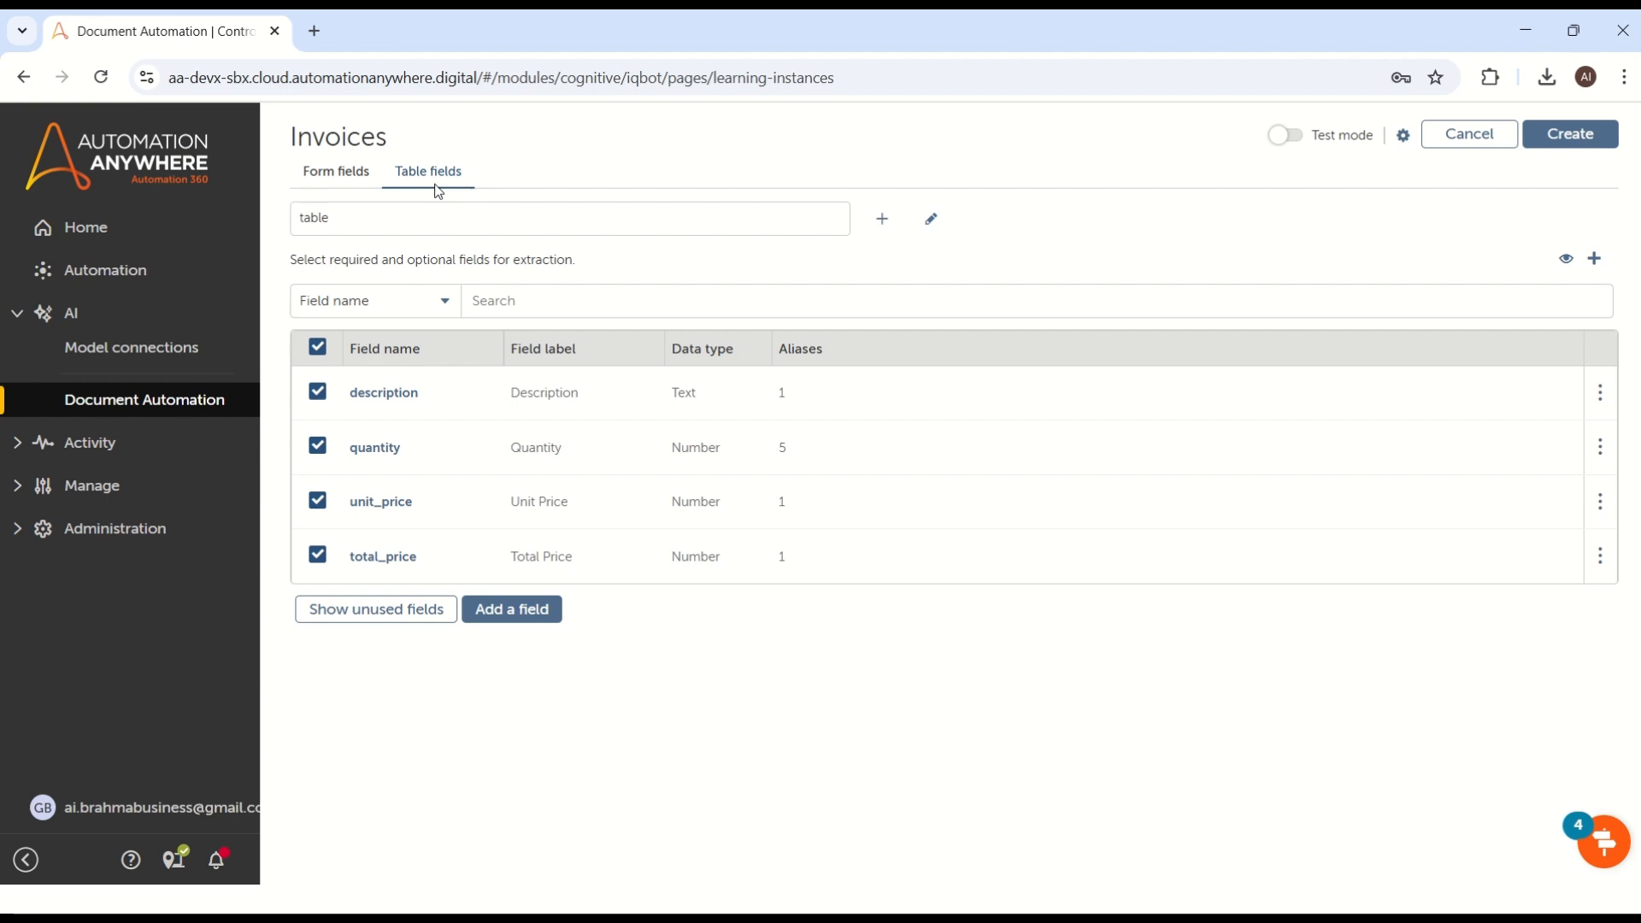
Step: Switch to File Explorer and open the Input folder inside the Document Automation MVP R&D folder in Documents
key(alt+Tab)
key(alt+Tab)
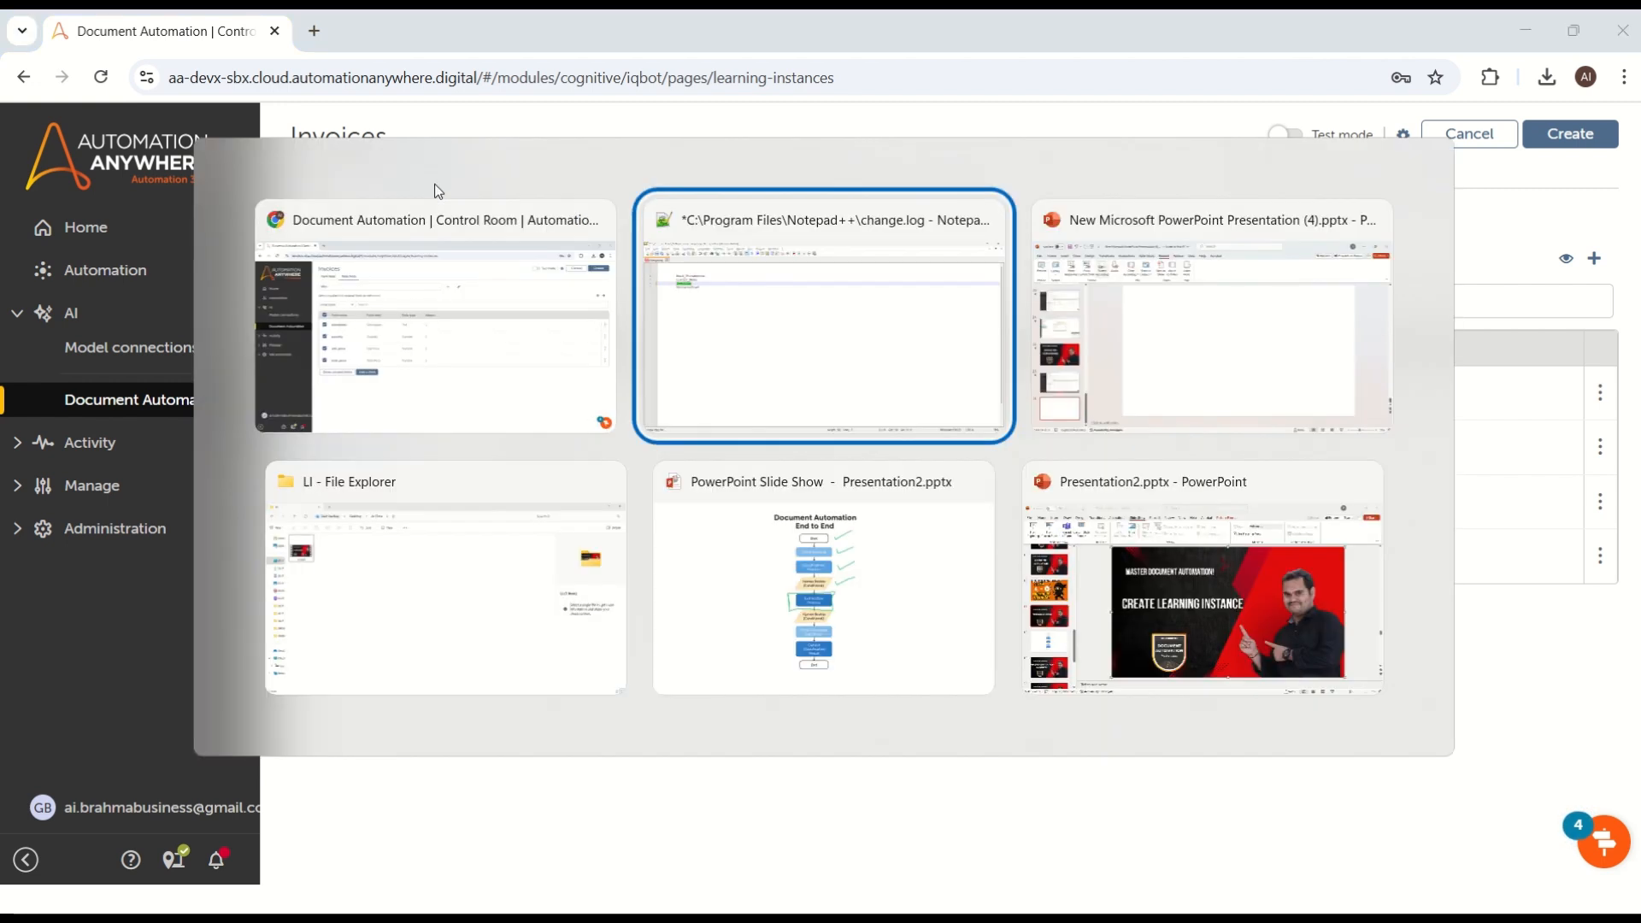
key(alt+Tab)
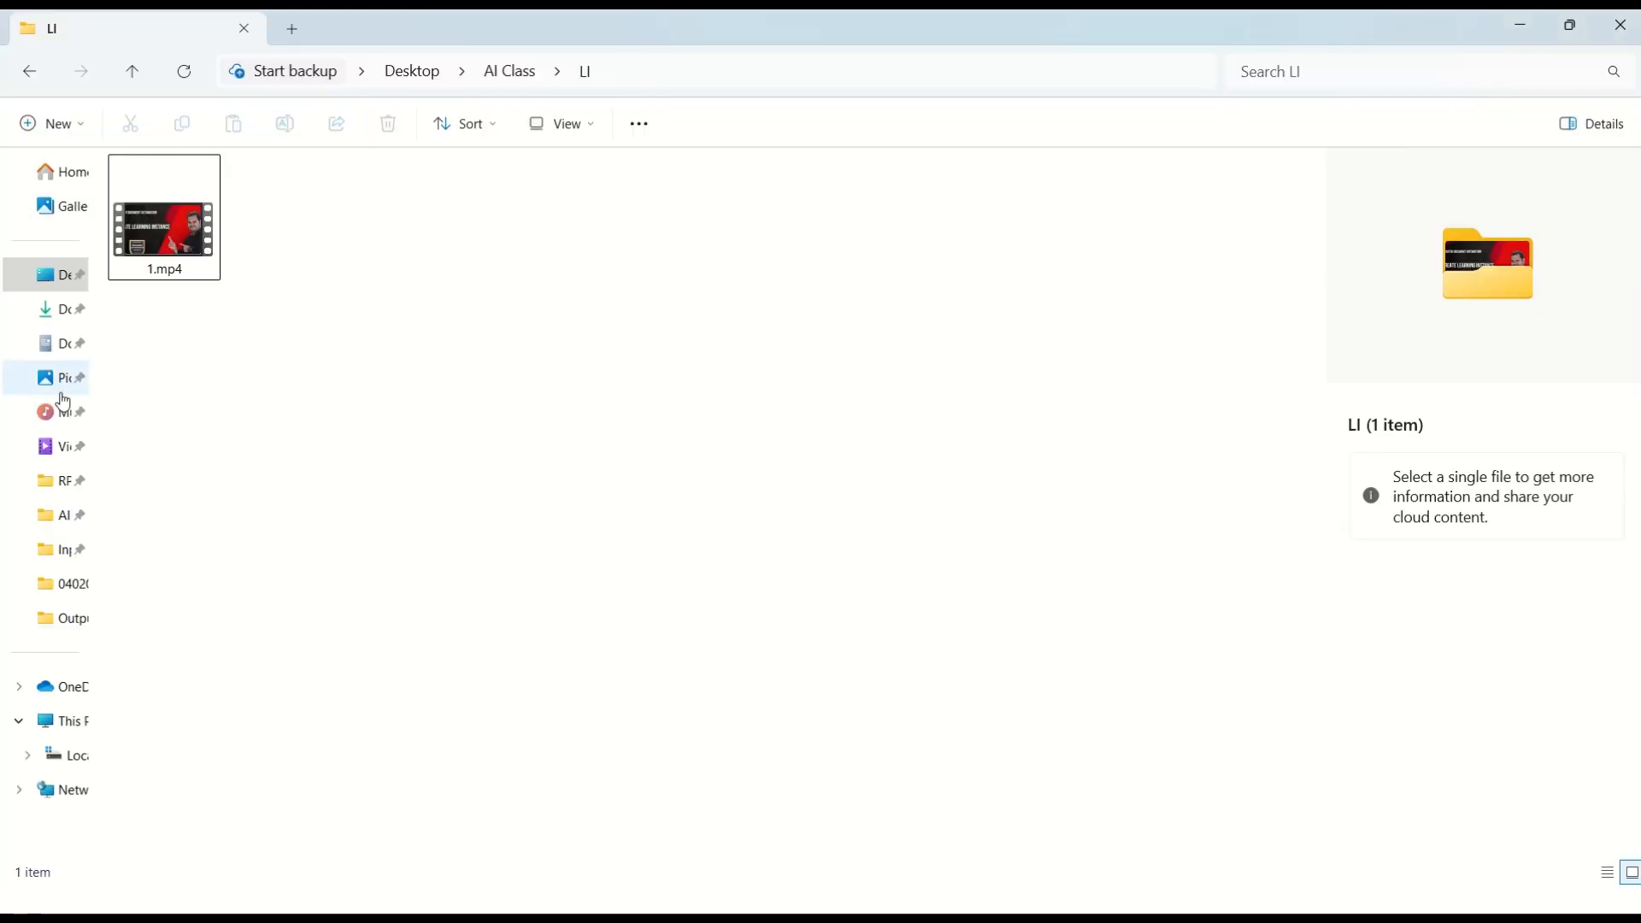
click(52, 359)
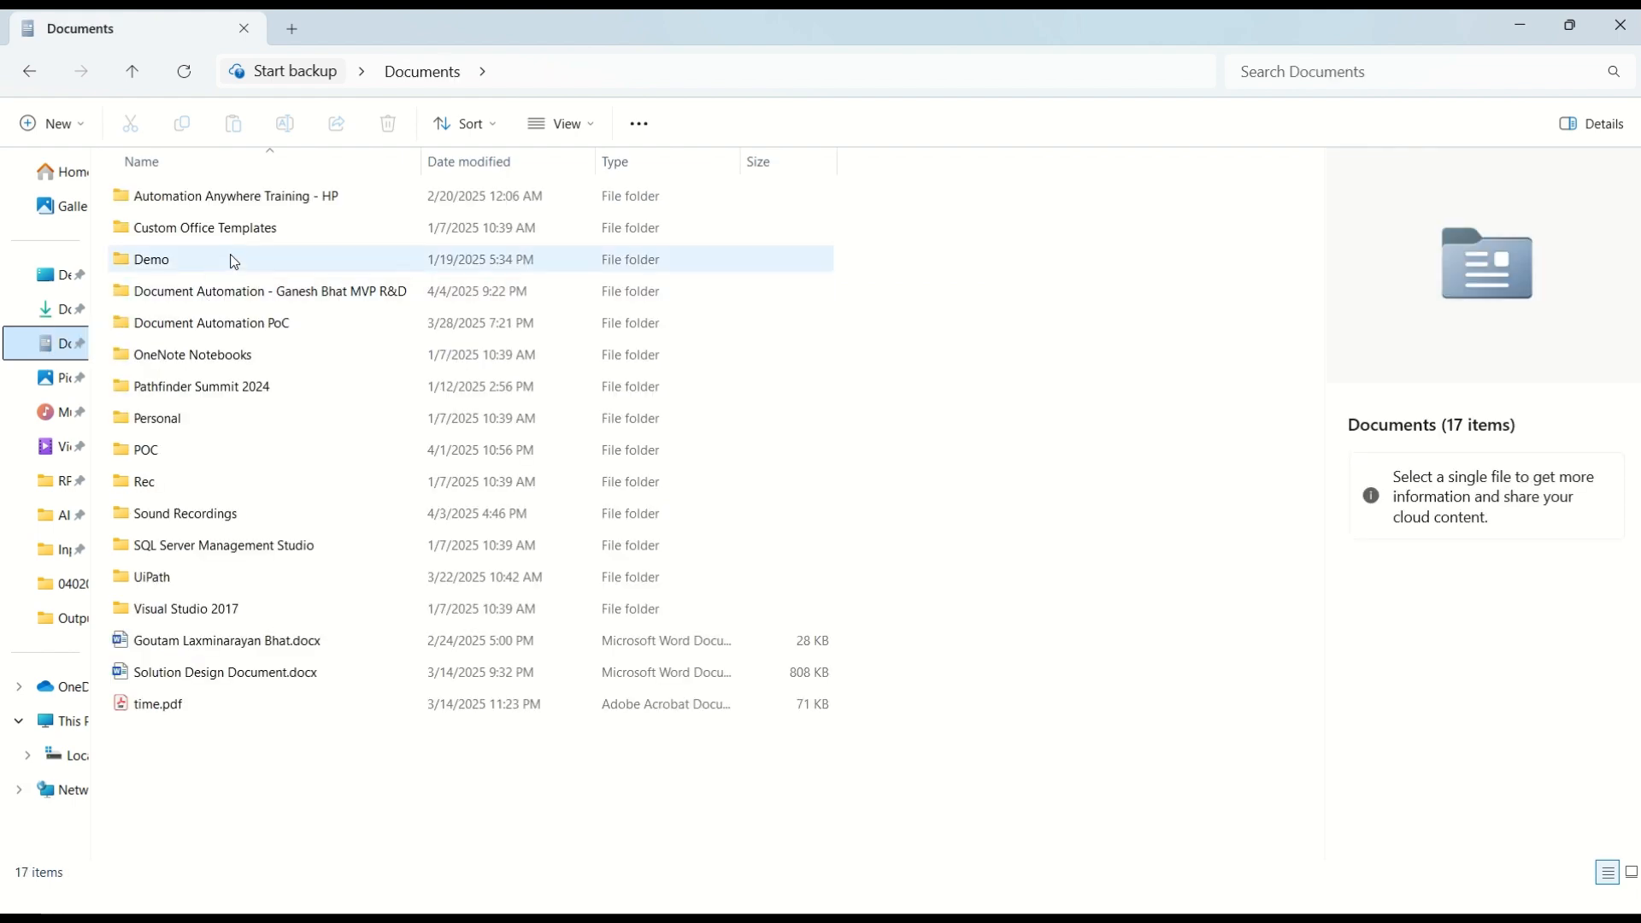
double_click(244, 299)
click(174, 229)
double_click(173, 230)
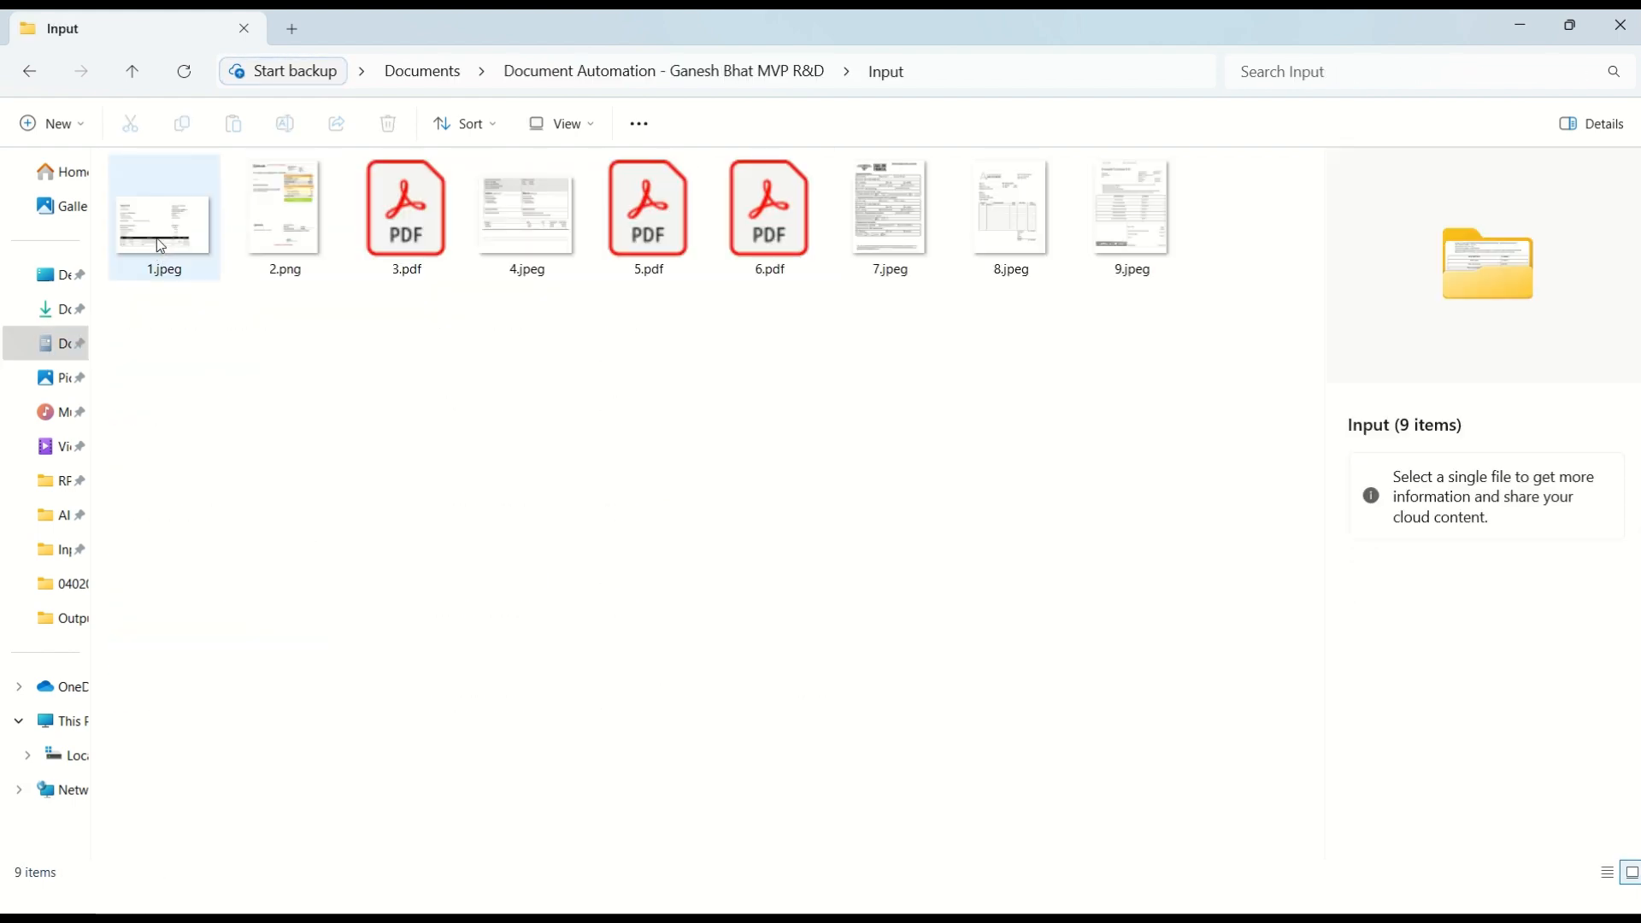
Step: View and close 1.jpeg, and open 8.jpeg at full window size to examine its line-item table
click(159, 246)
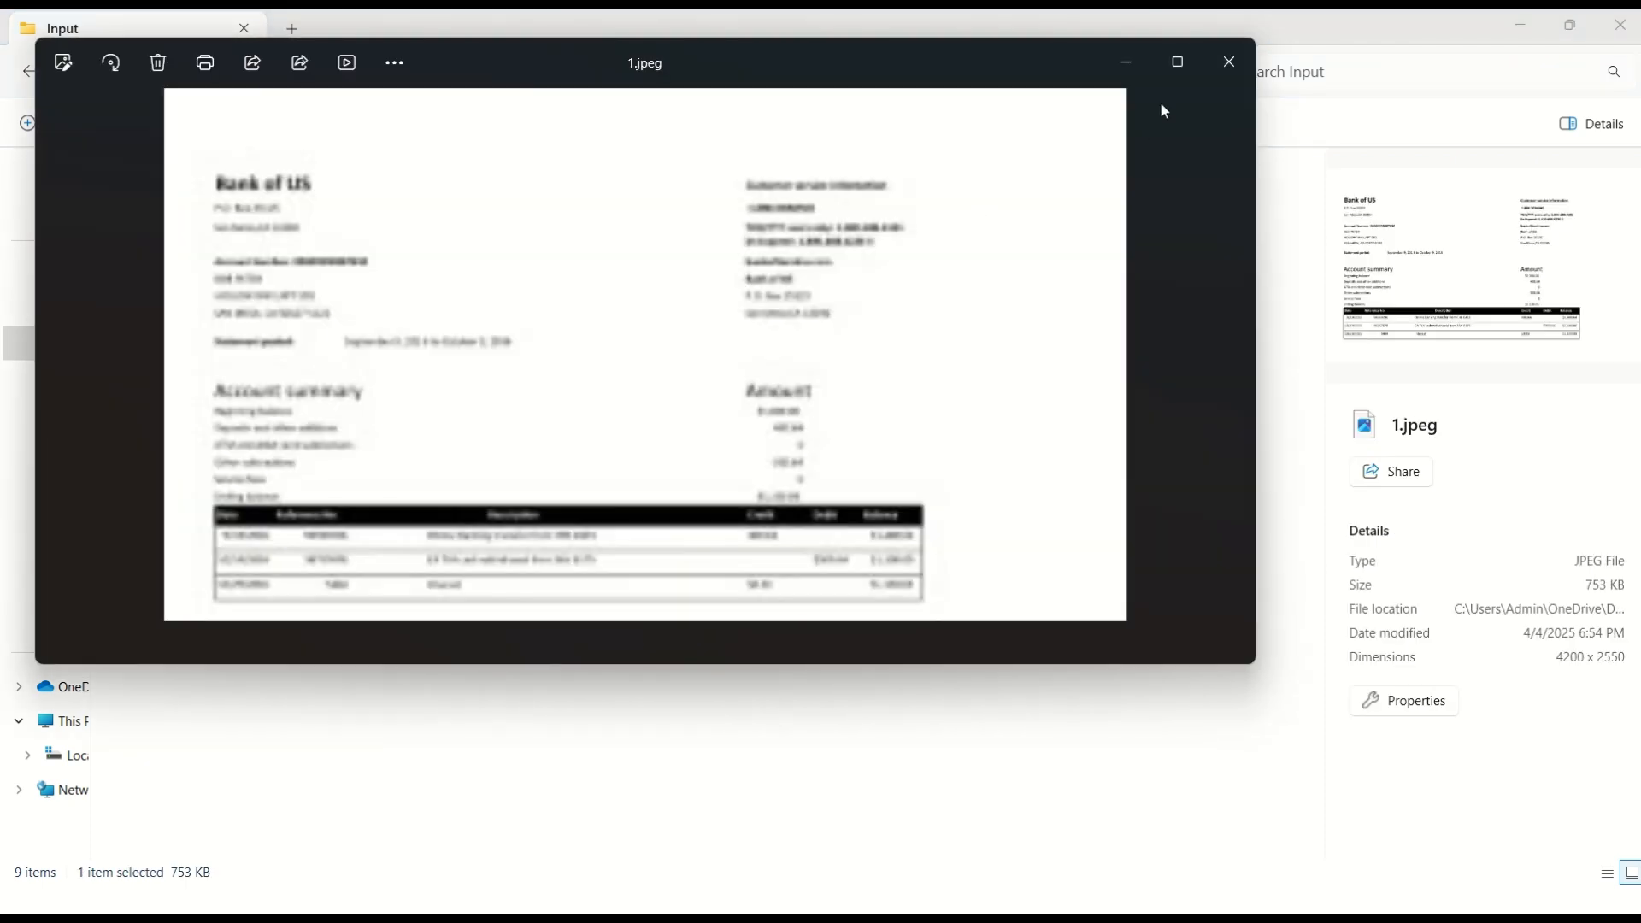
click(1231, 69)
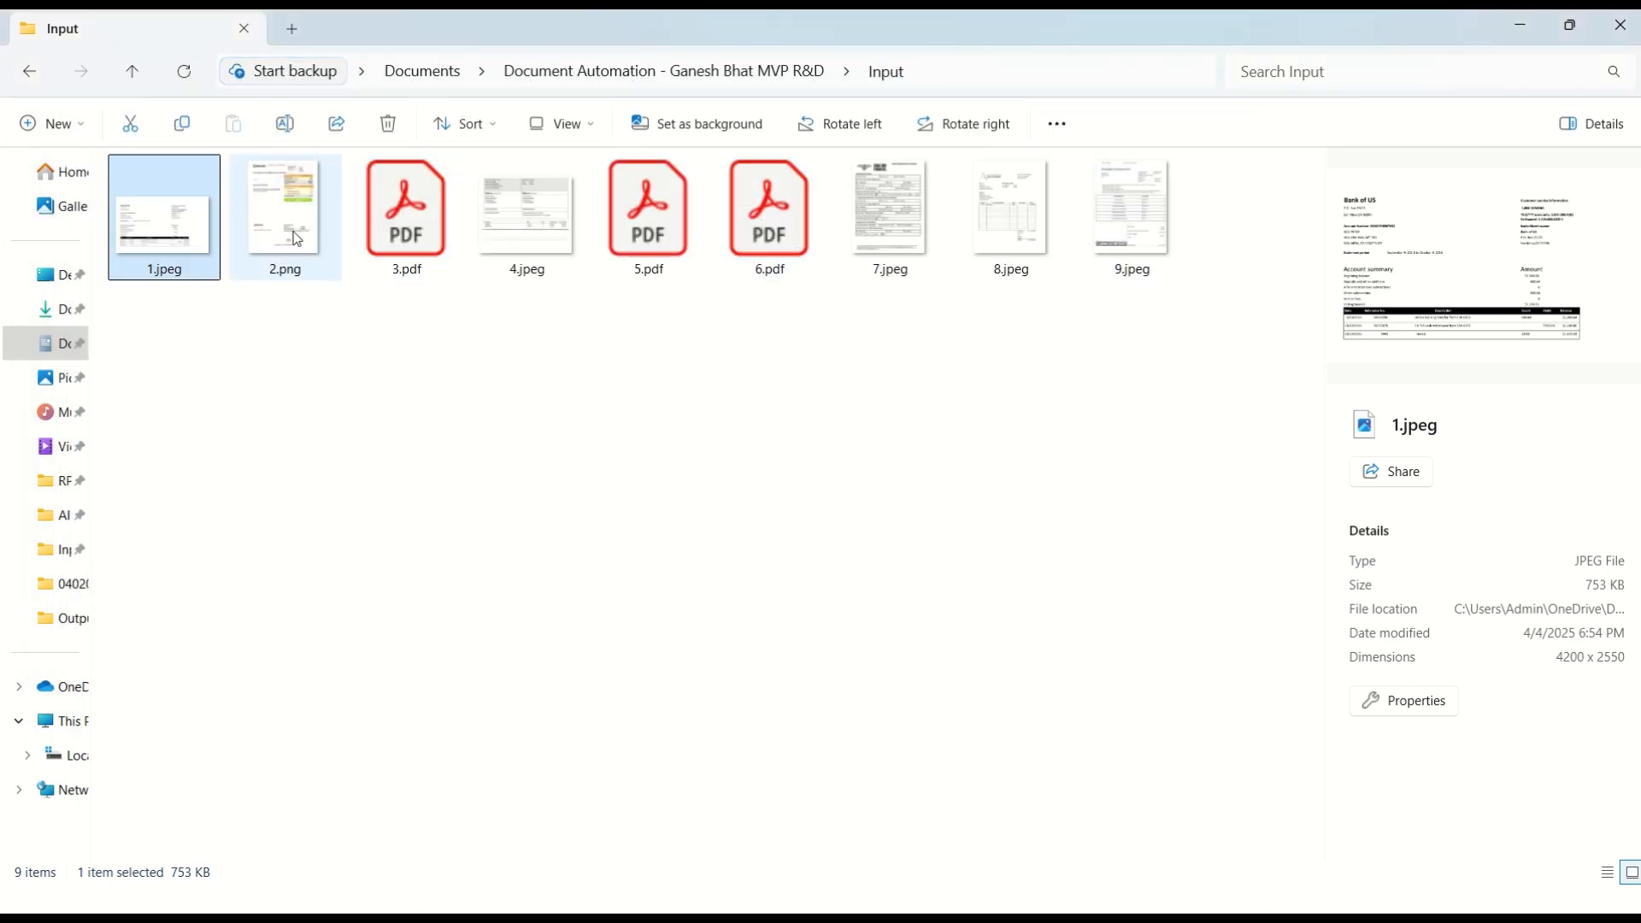
double_click(1008, 243)
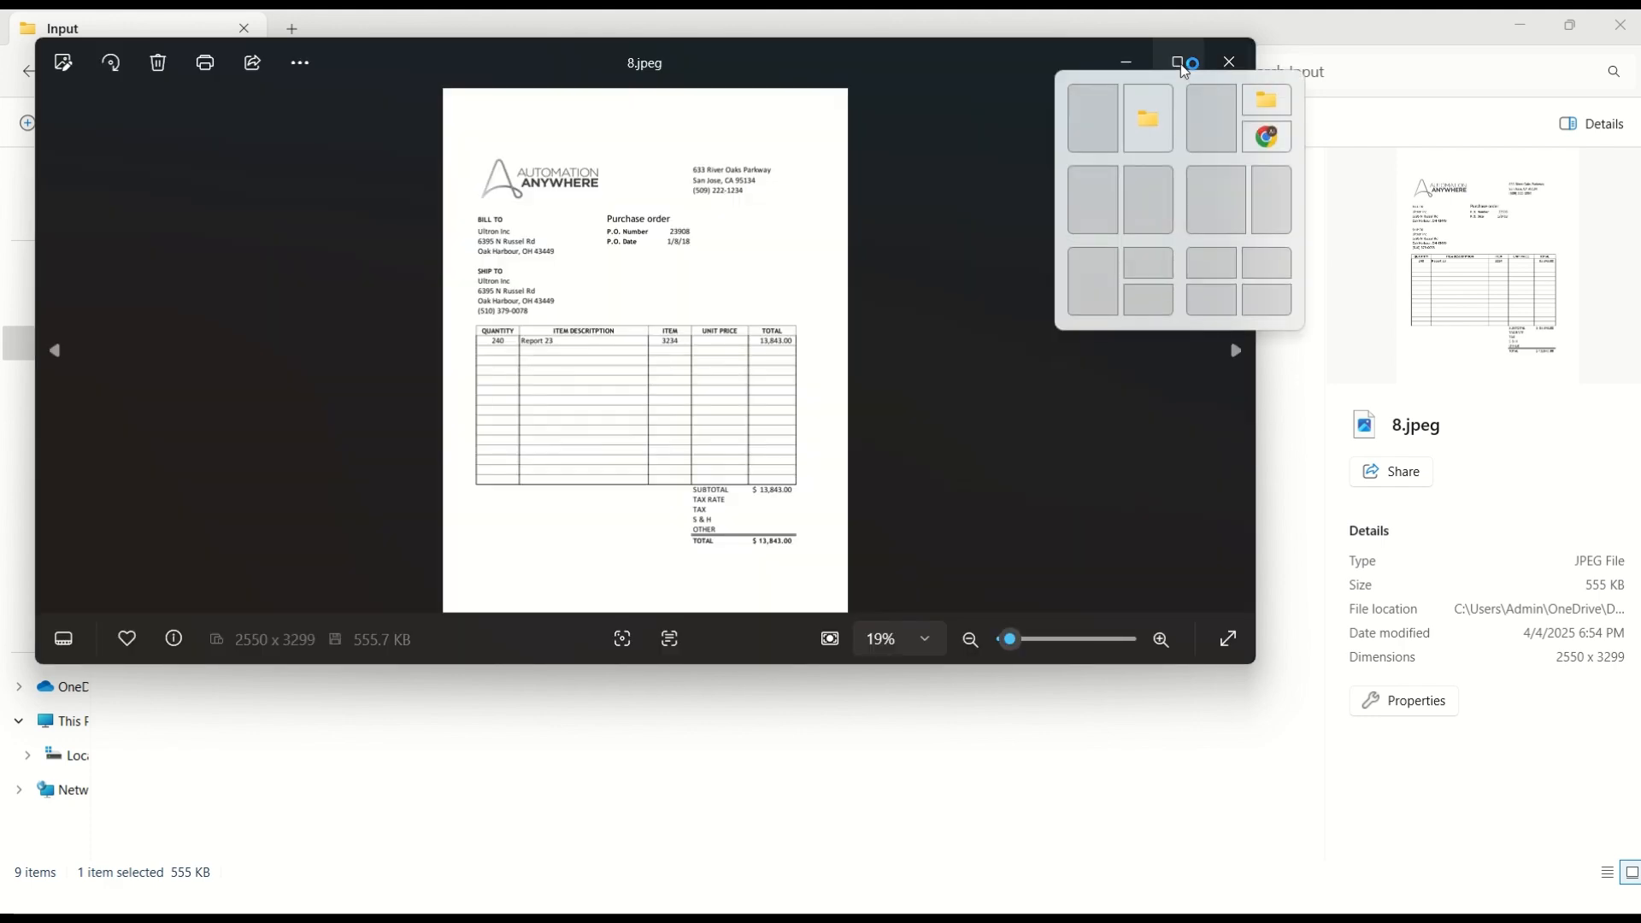
click(1183, 65)
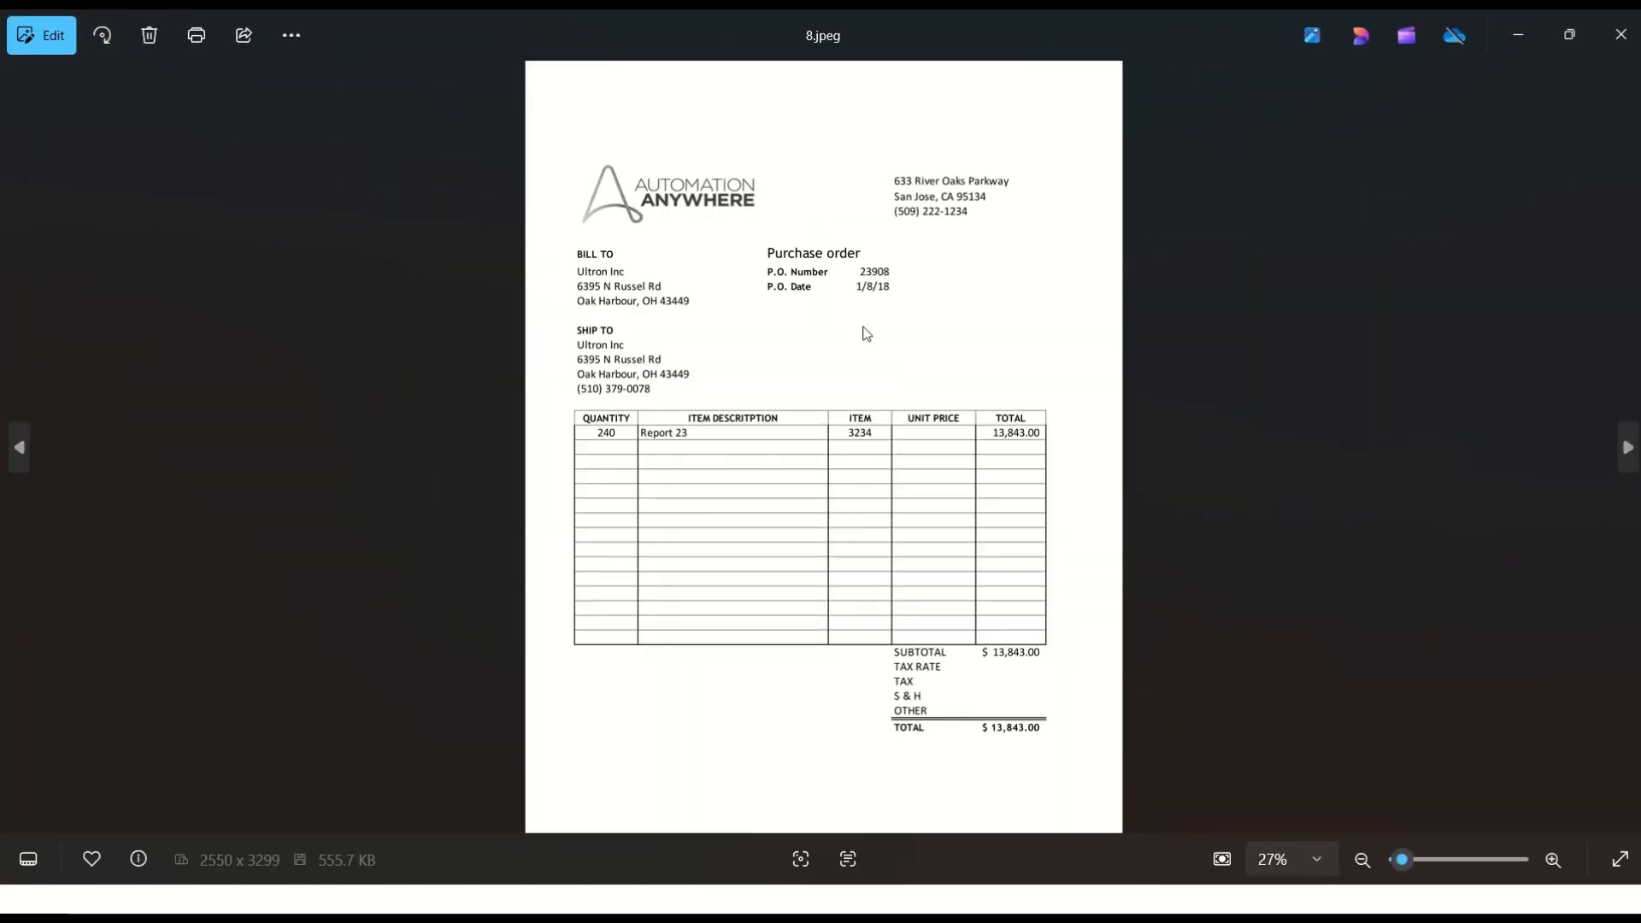
double_click(781, 477)
drag(784, 484, 887, 799)
double_click(768, 519)
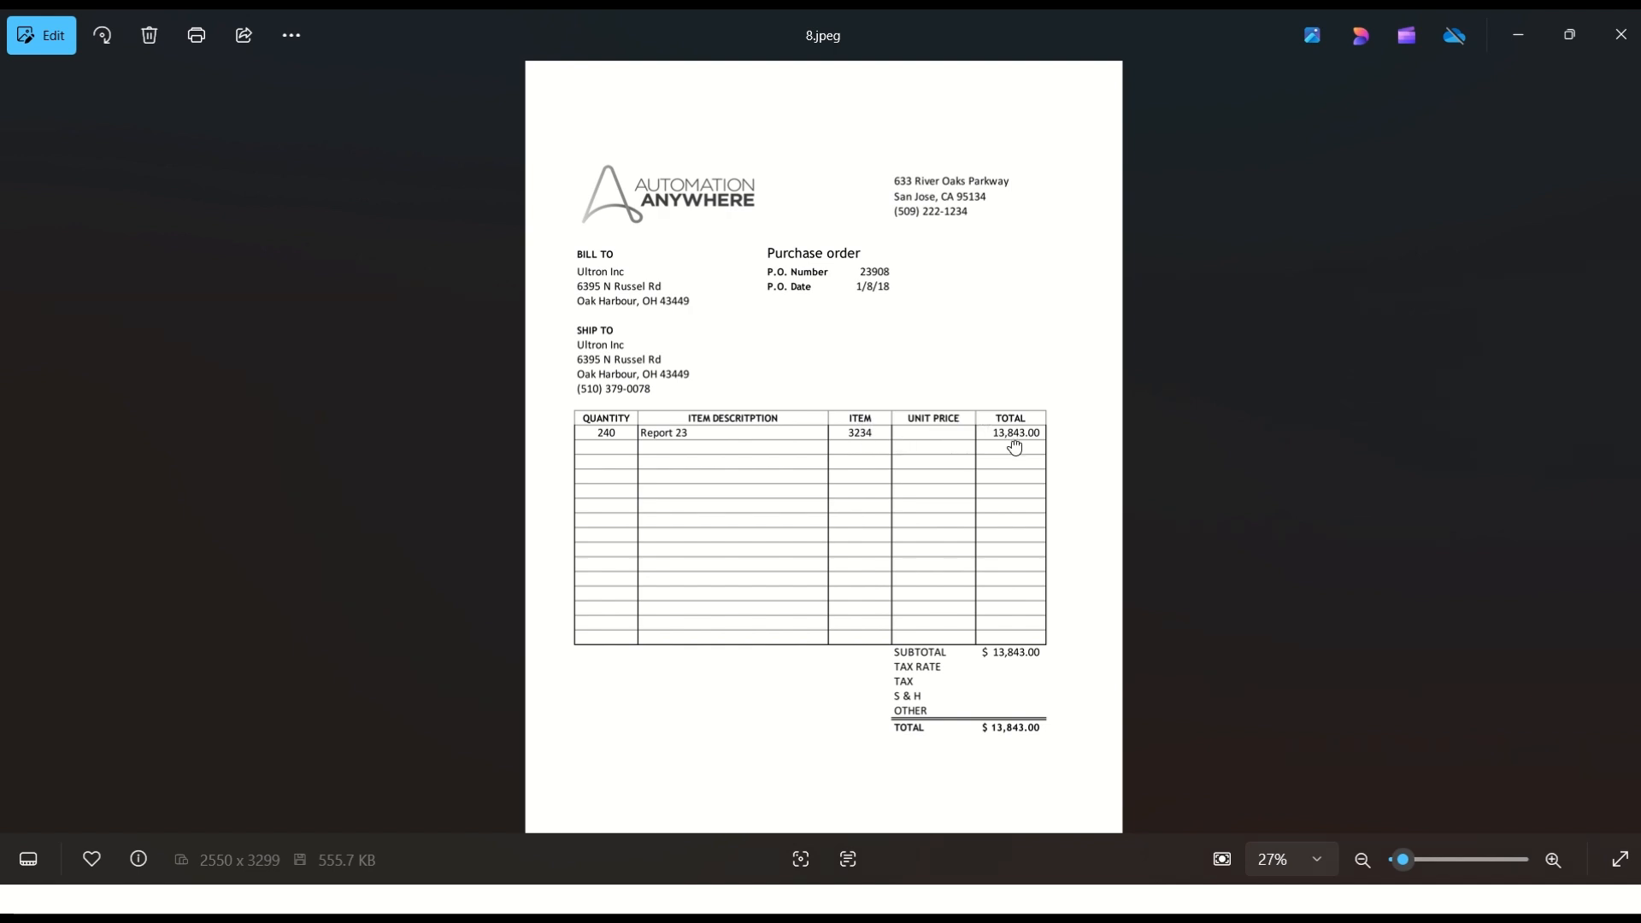
Step: Compare the properties of the description table field with the item description column in 8.jpeg
key(alt+Tab)
key(alt+Tab)
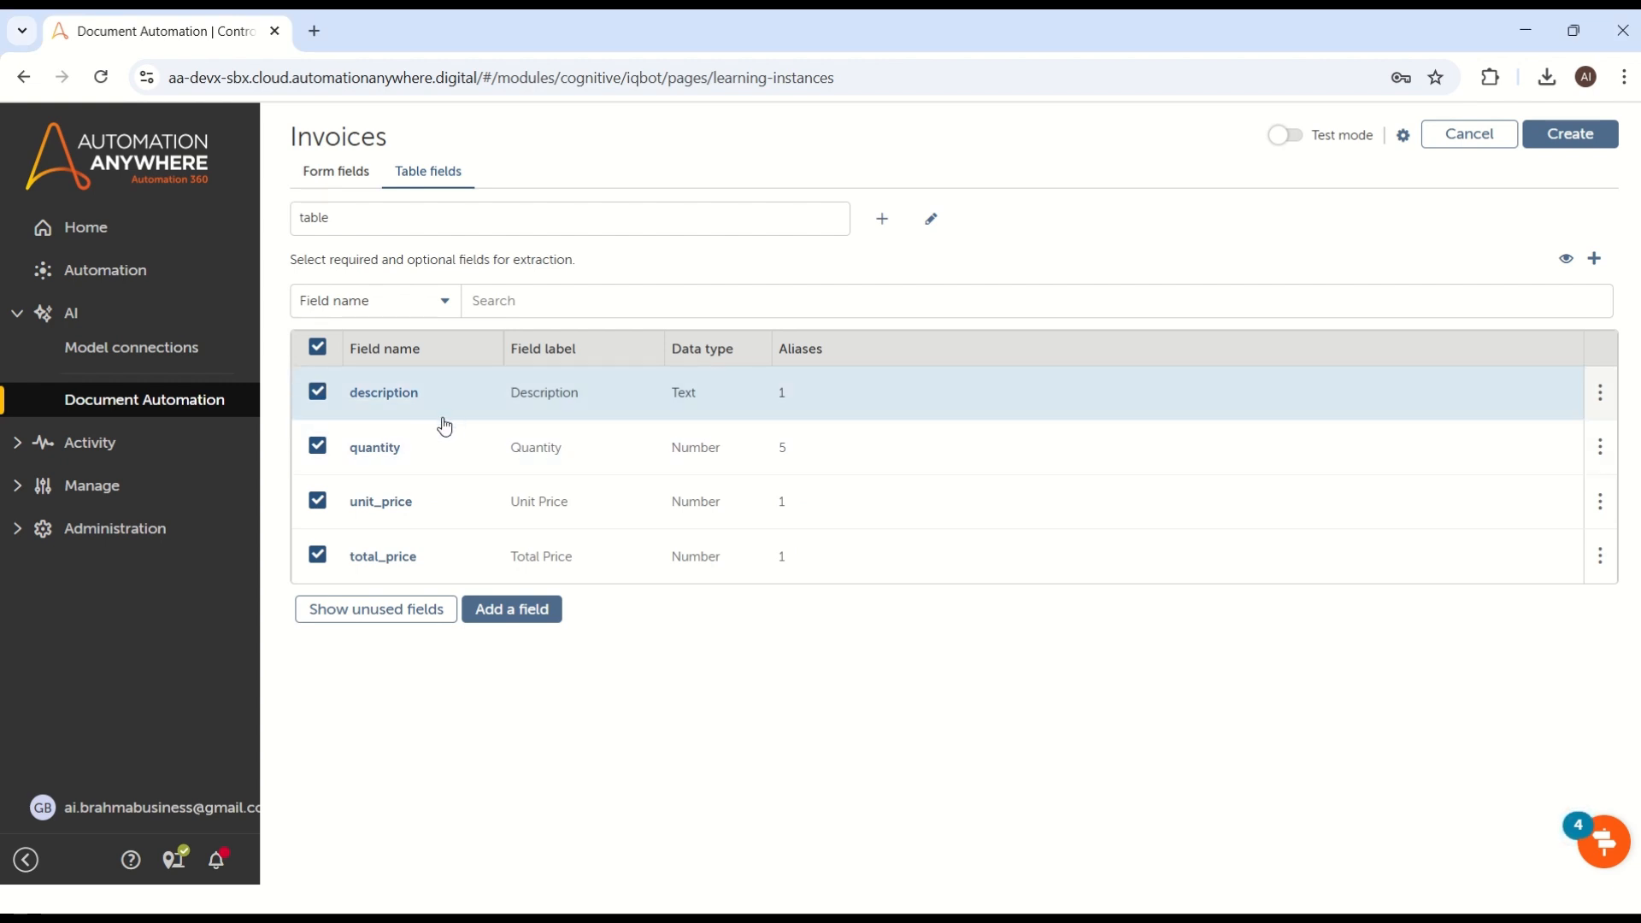
click(460, 398)
key(alt+Tab)
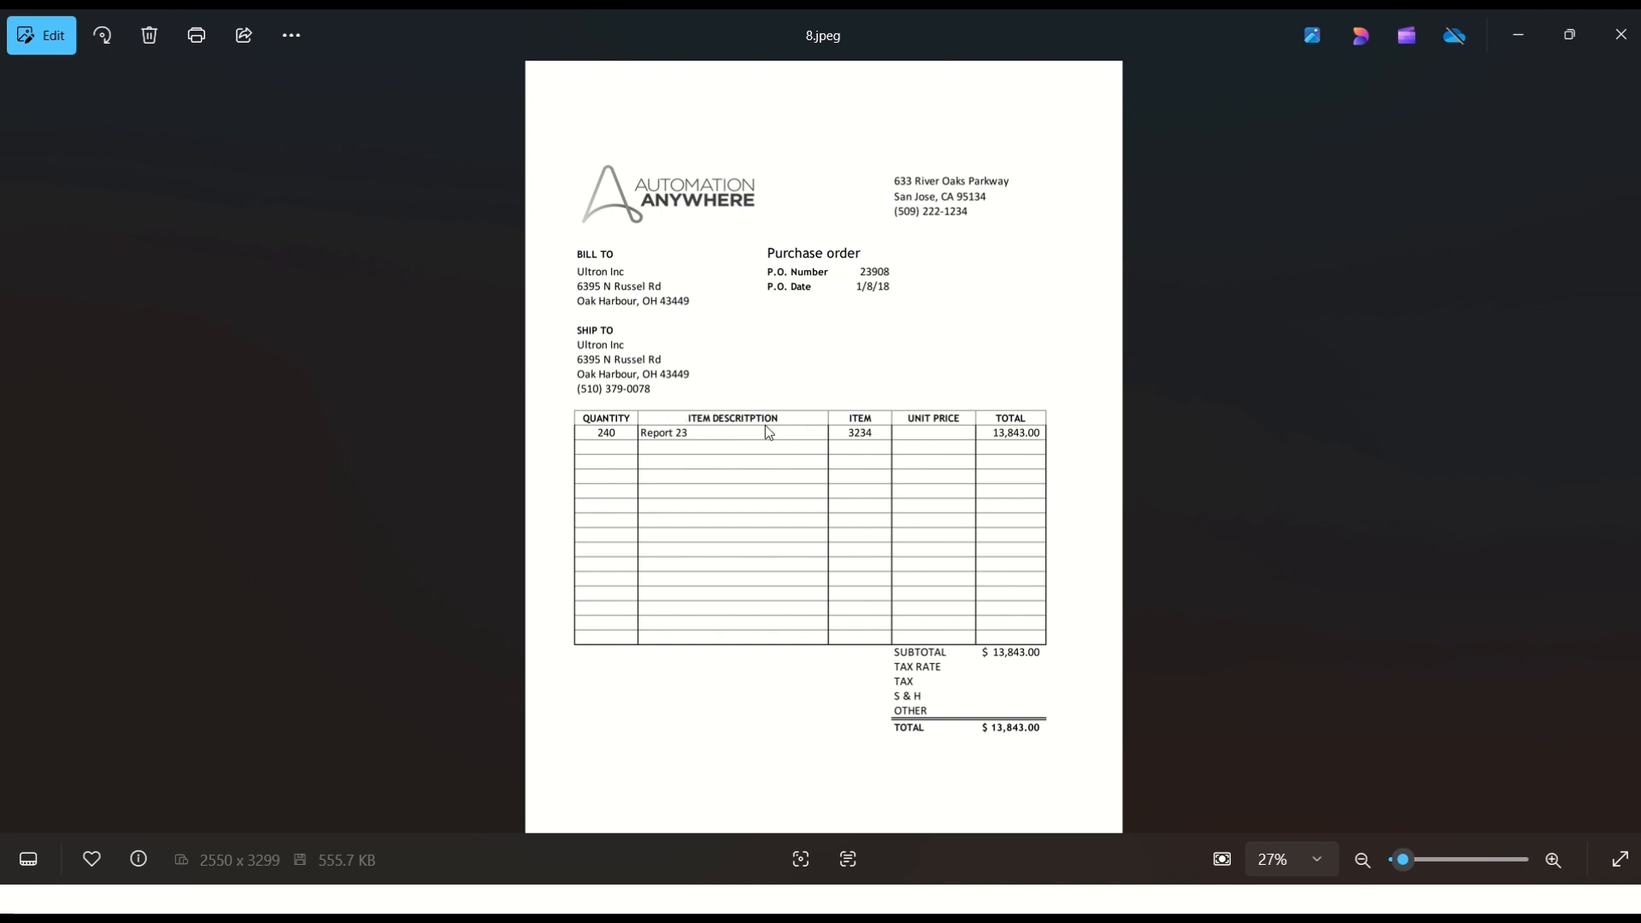
key(alt+Tab)
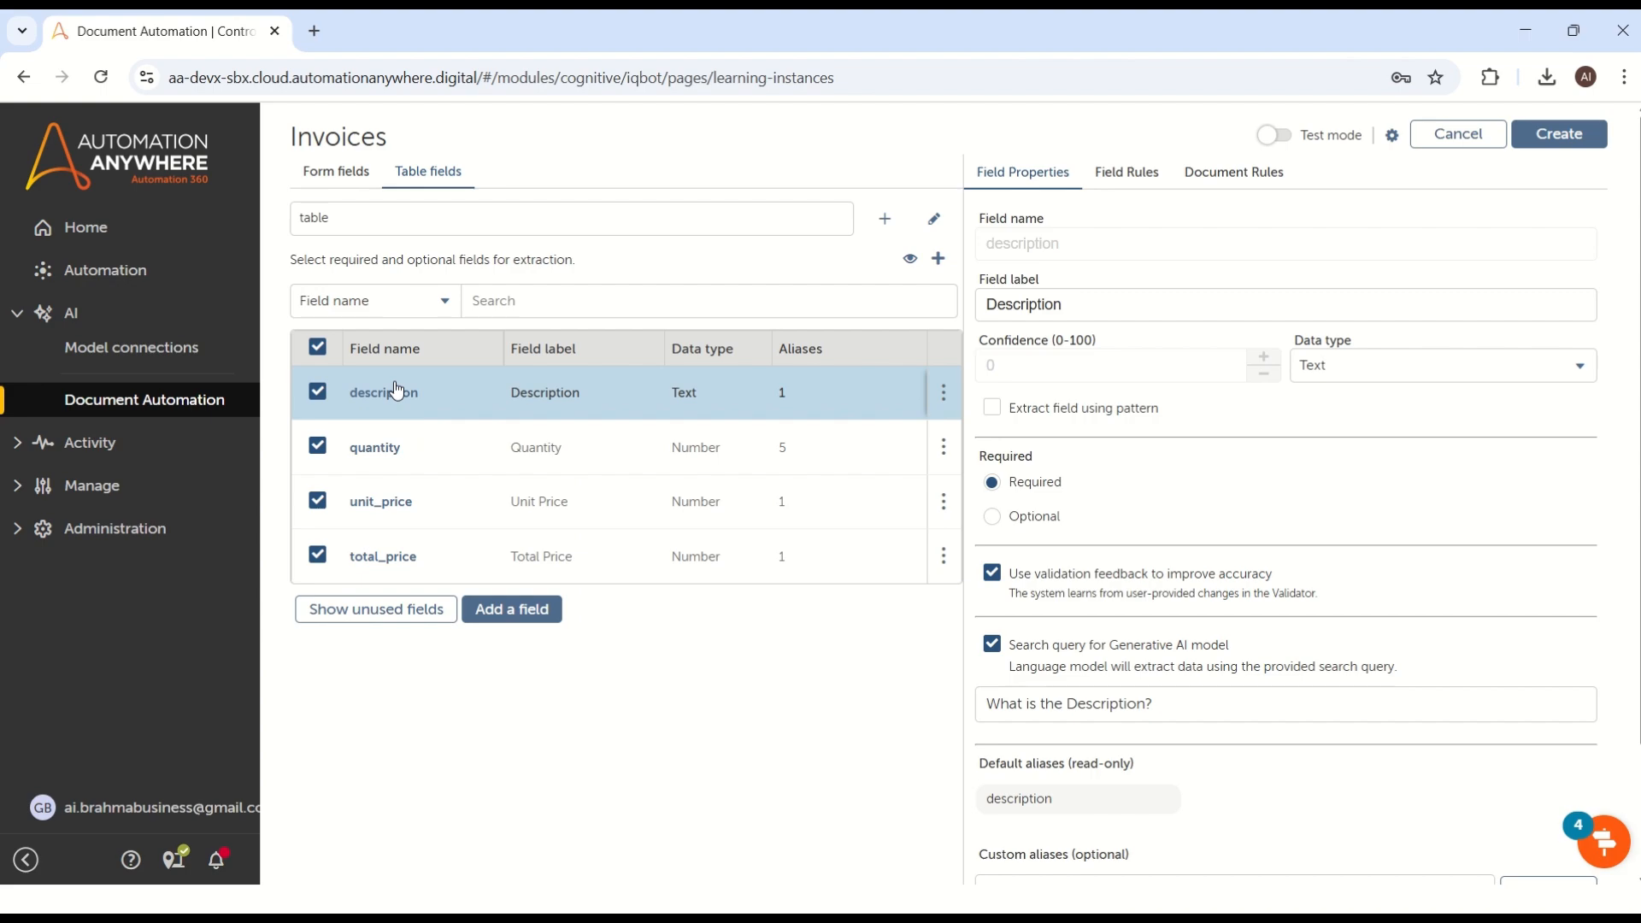
Step: Compare the quantity and unit_price table fields with the matching columns of the line-item table in 8.jpeg
key(alt+Tab)
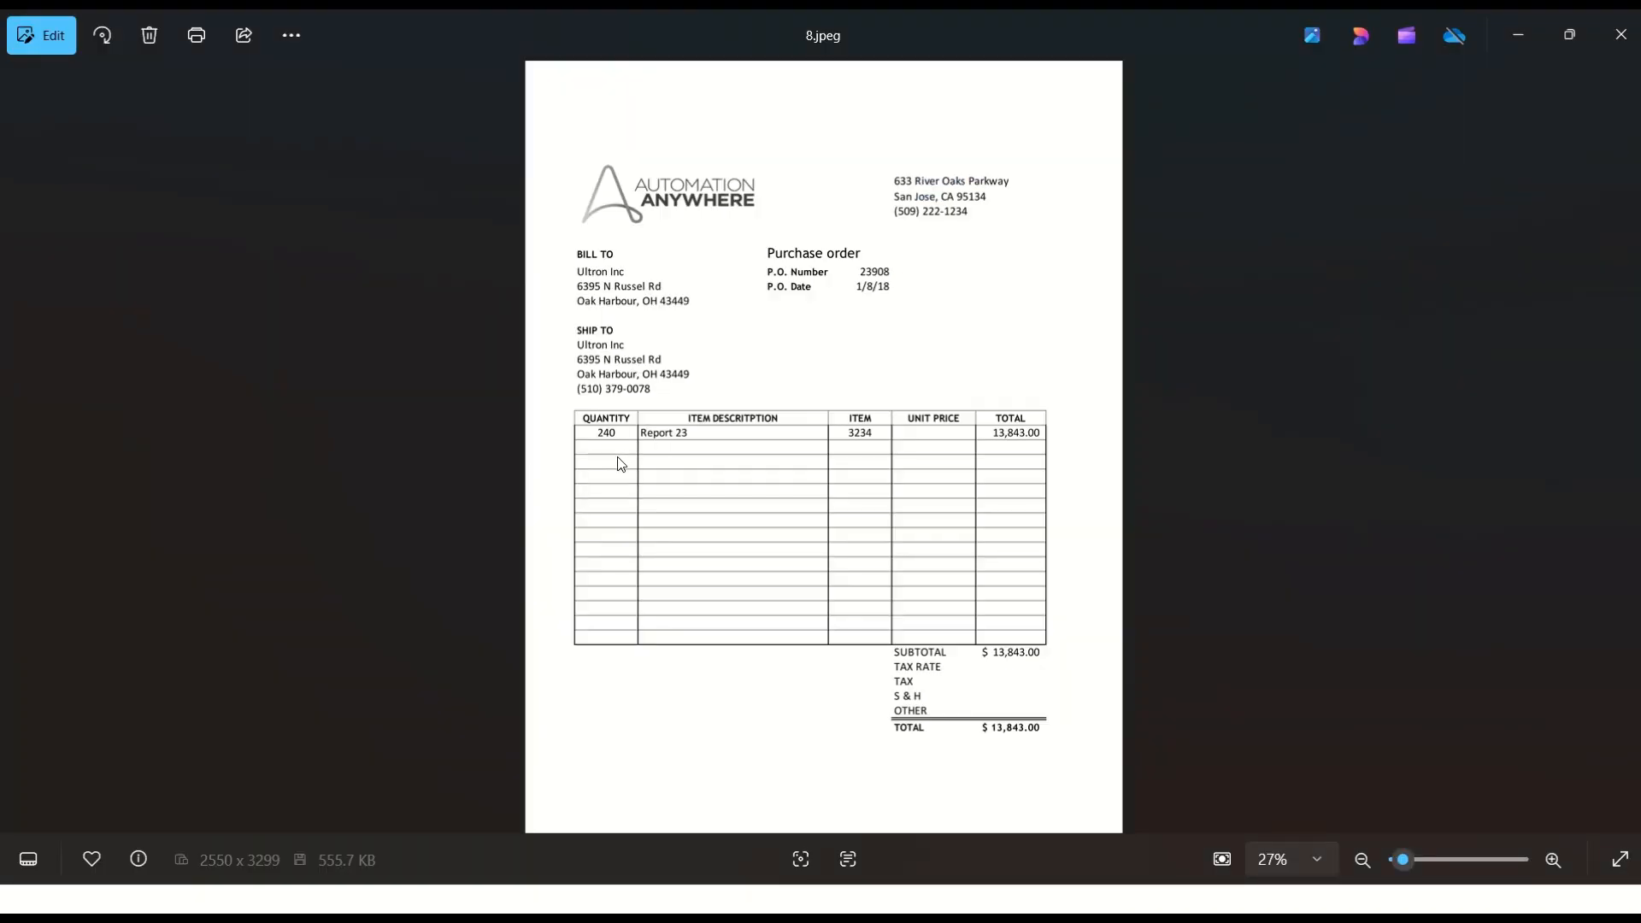
key(alt+Tab)
click(432, 443)
click(432, 515)
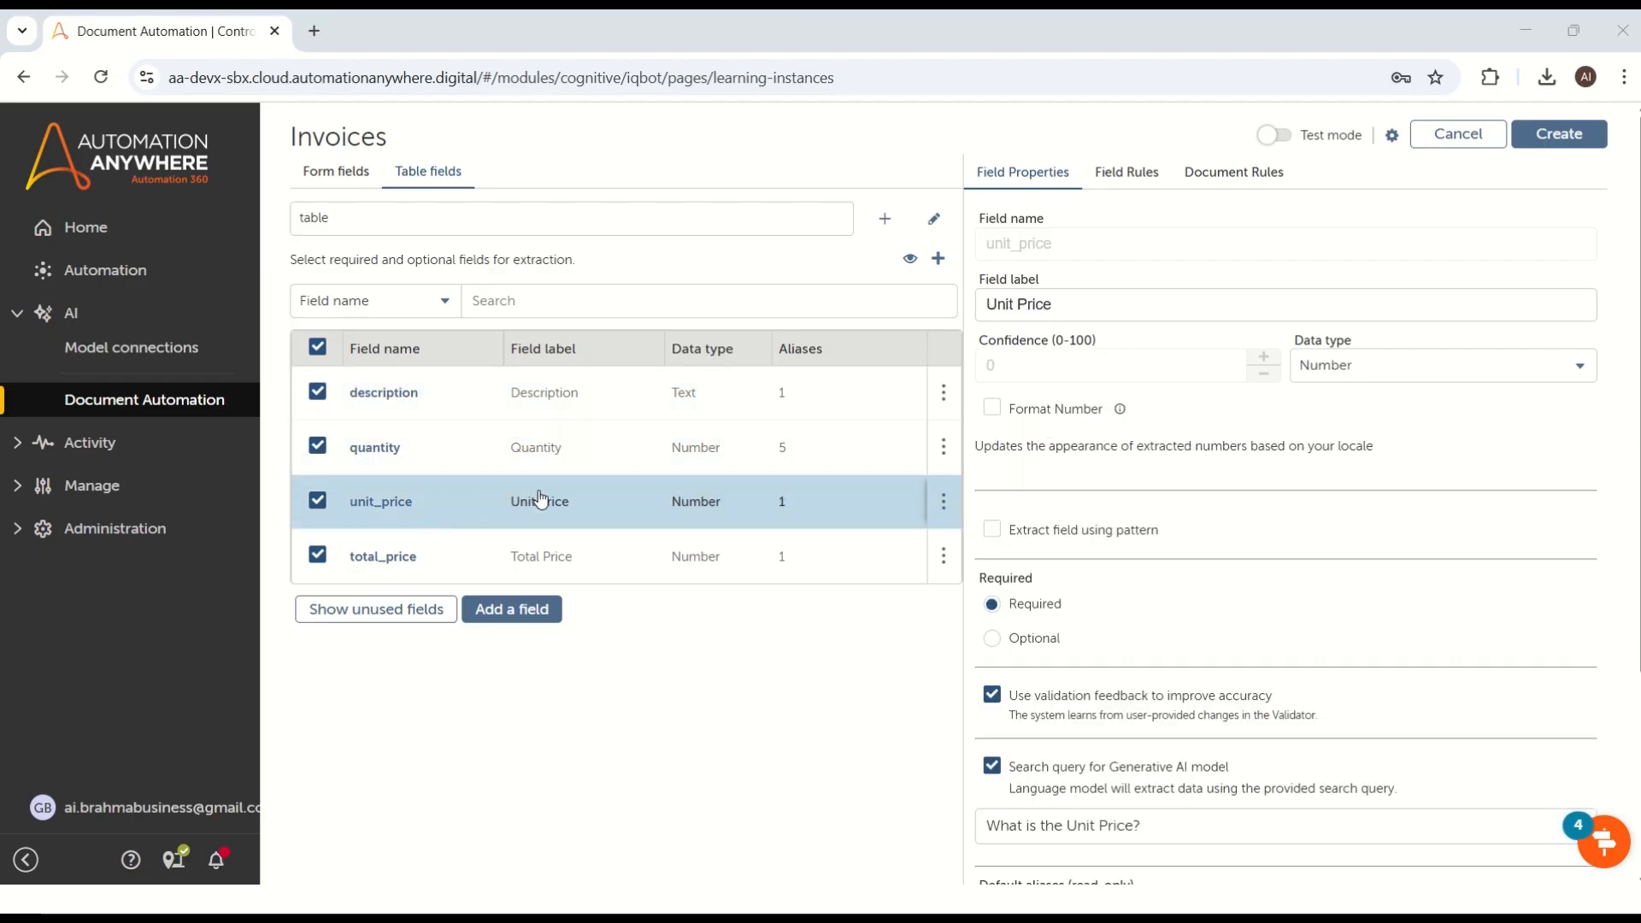
key(alt+Tab)
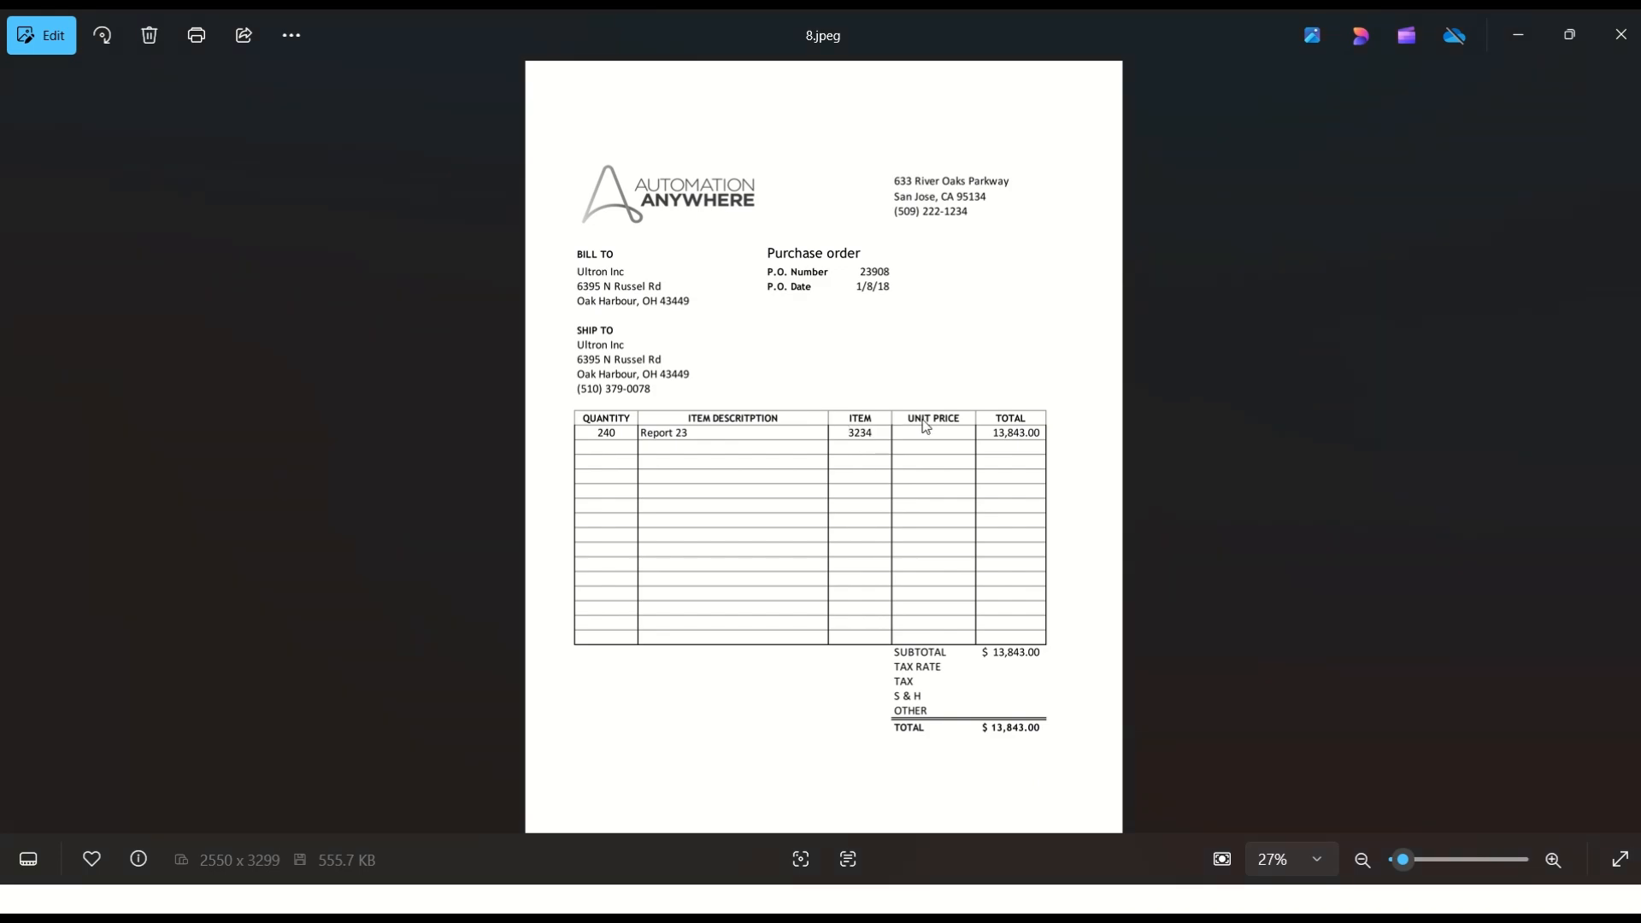
key(alt+Tab)
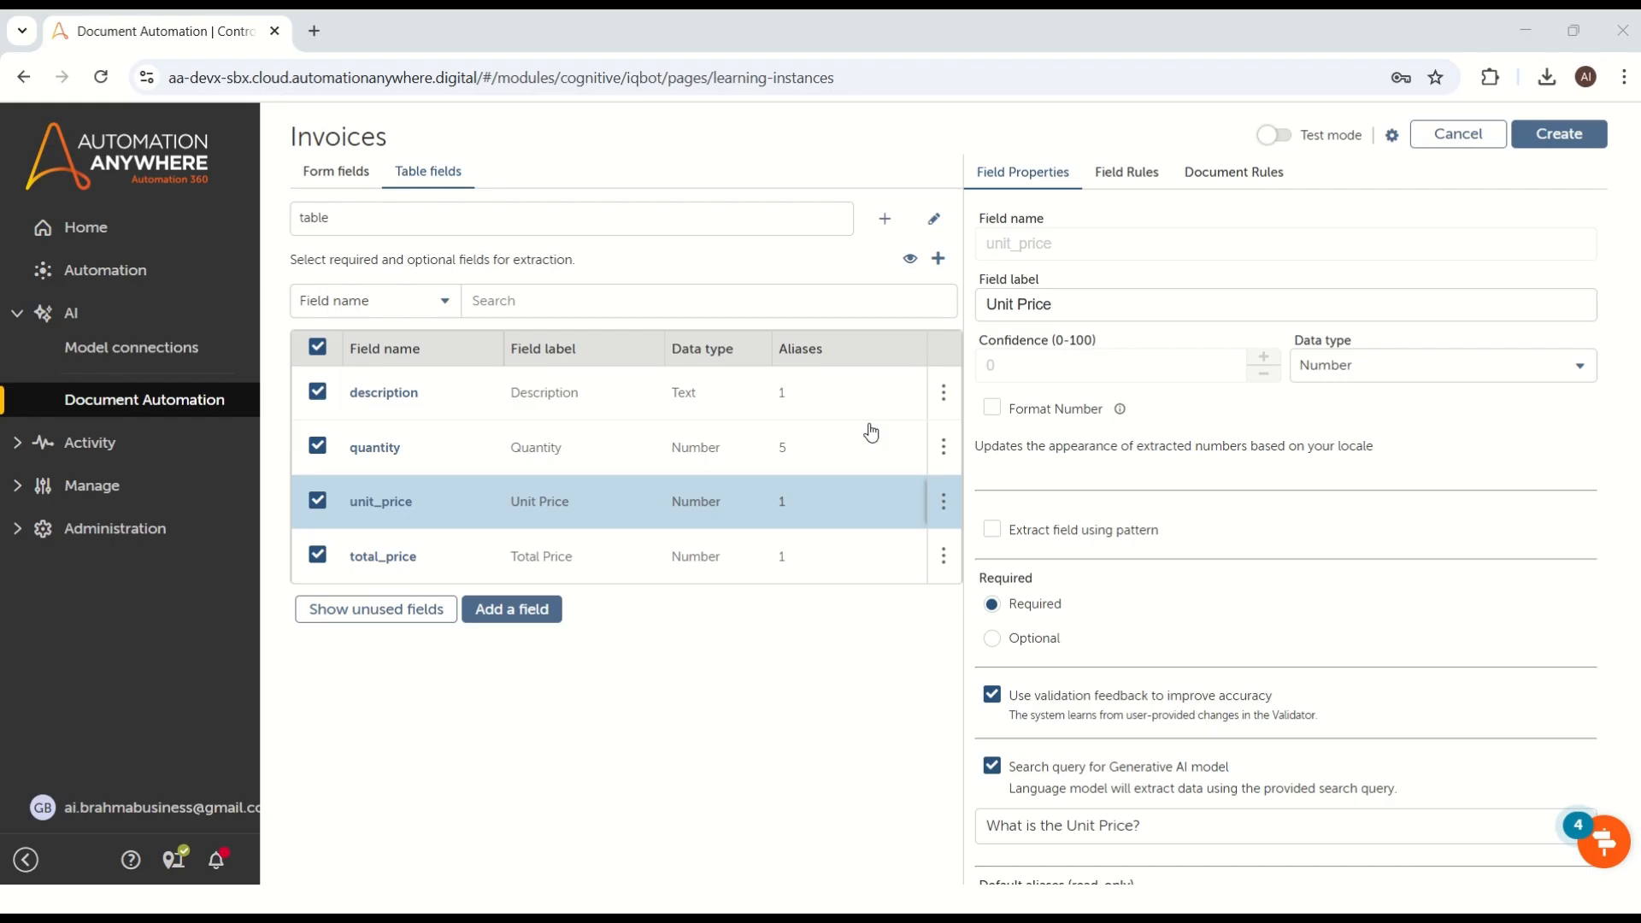
Step: Review the total_price field properties and check the columns in 8.jpeg for any that lack a table field
click(411, 554)
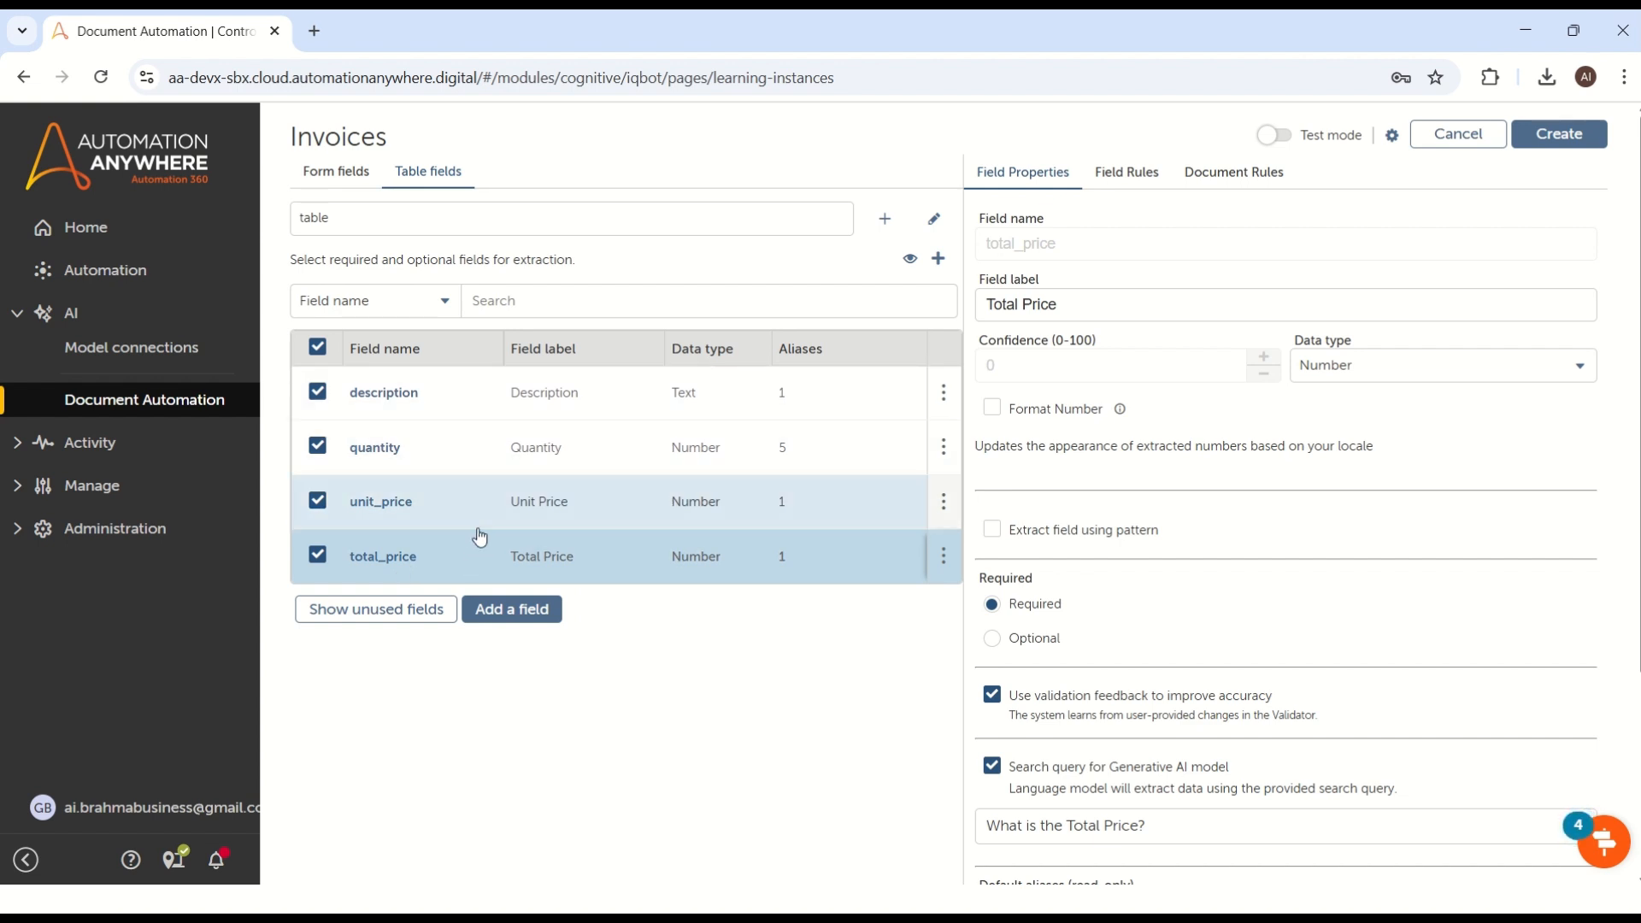
key(alt+Tab)
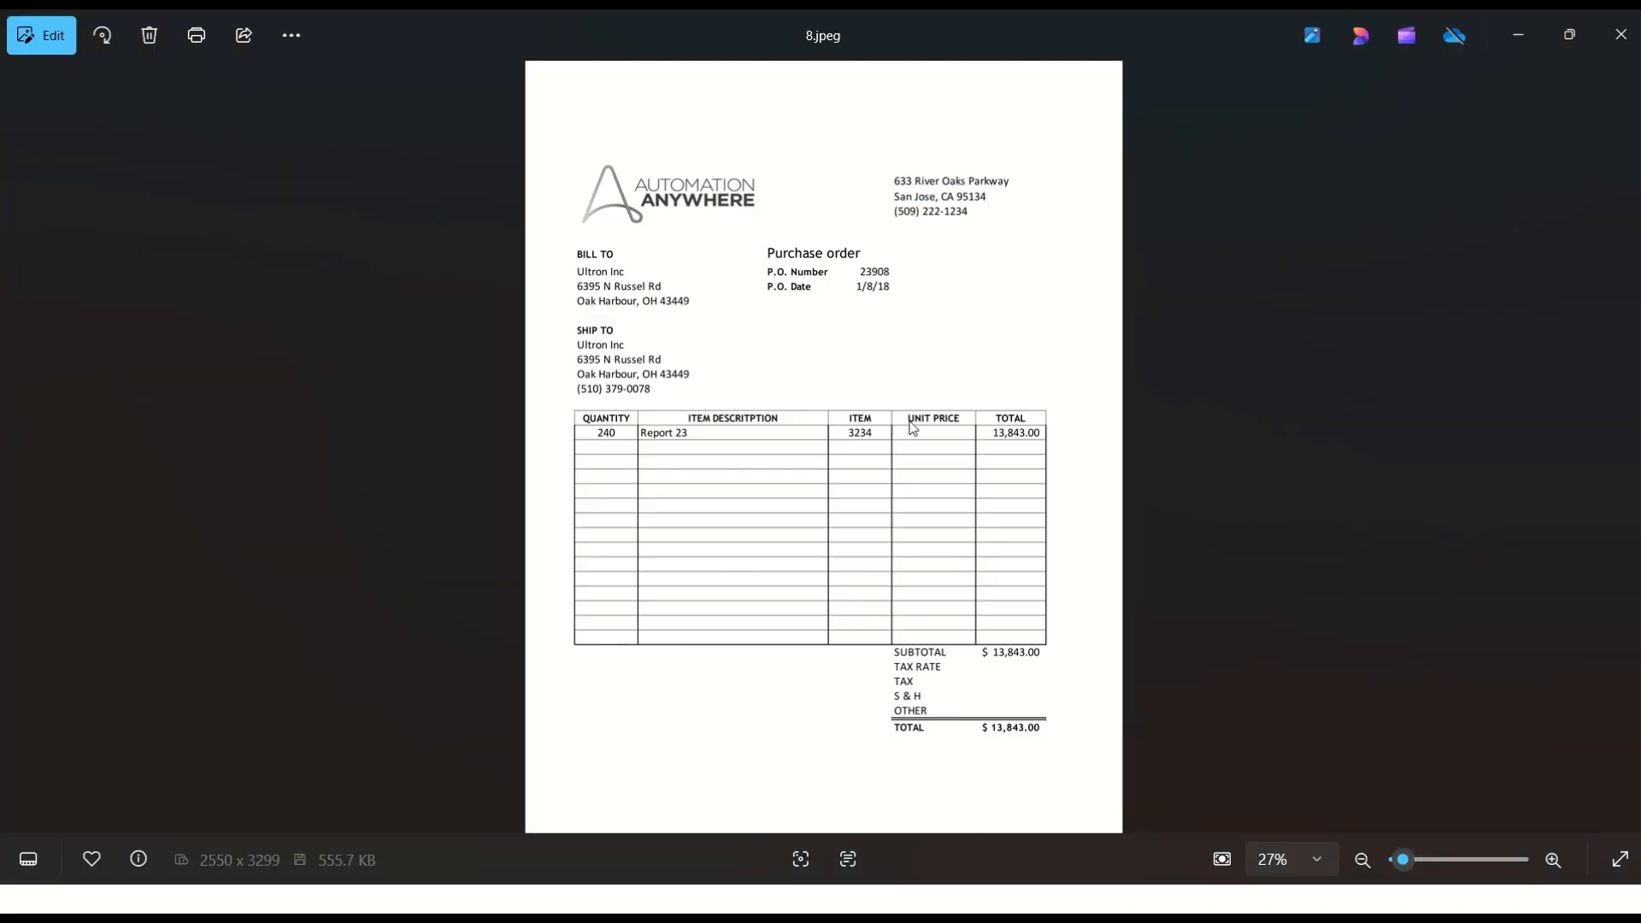
key(alt+Tab)
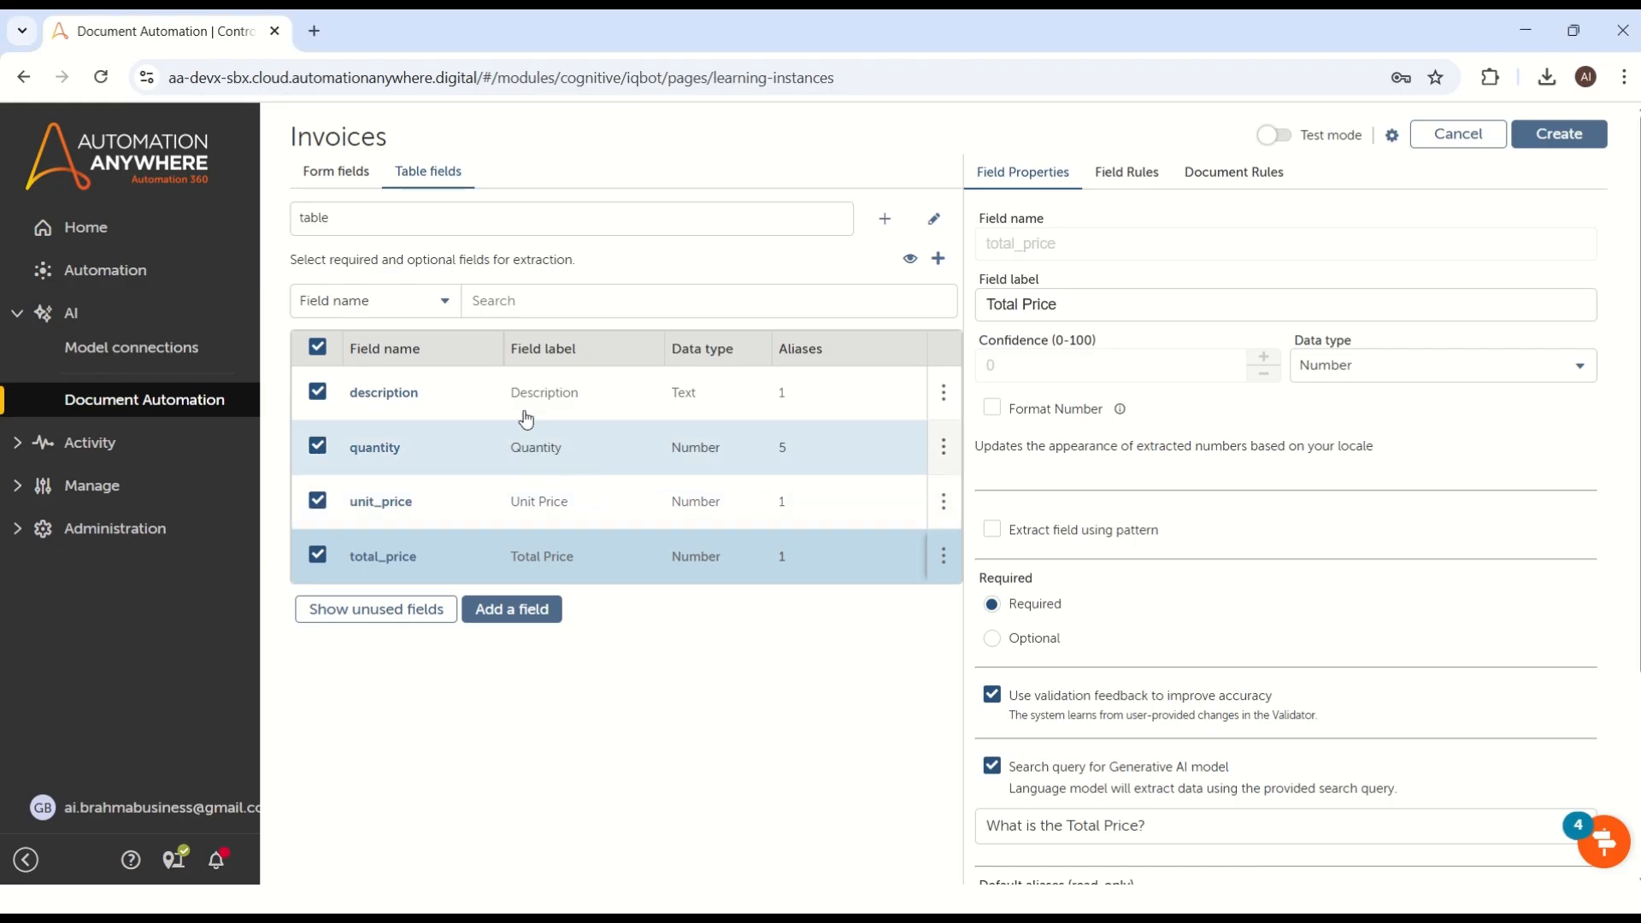
key(alt+Tab)
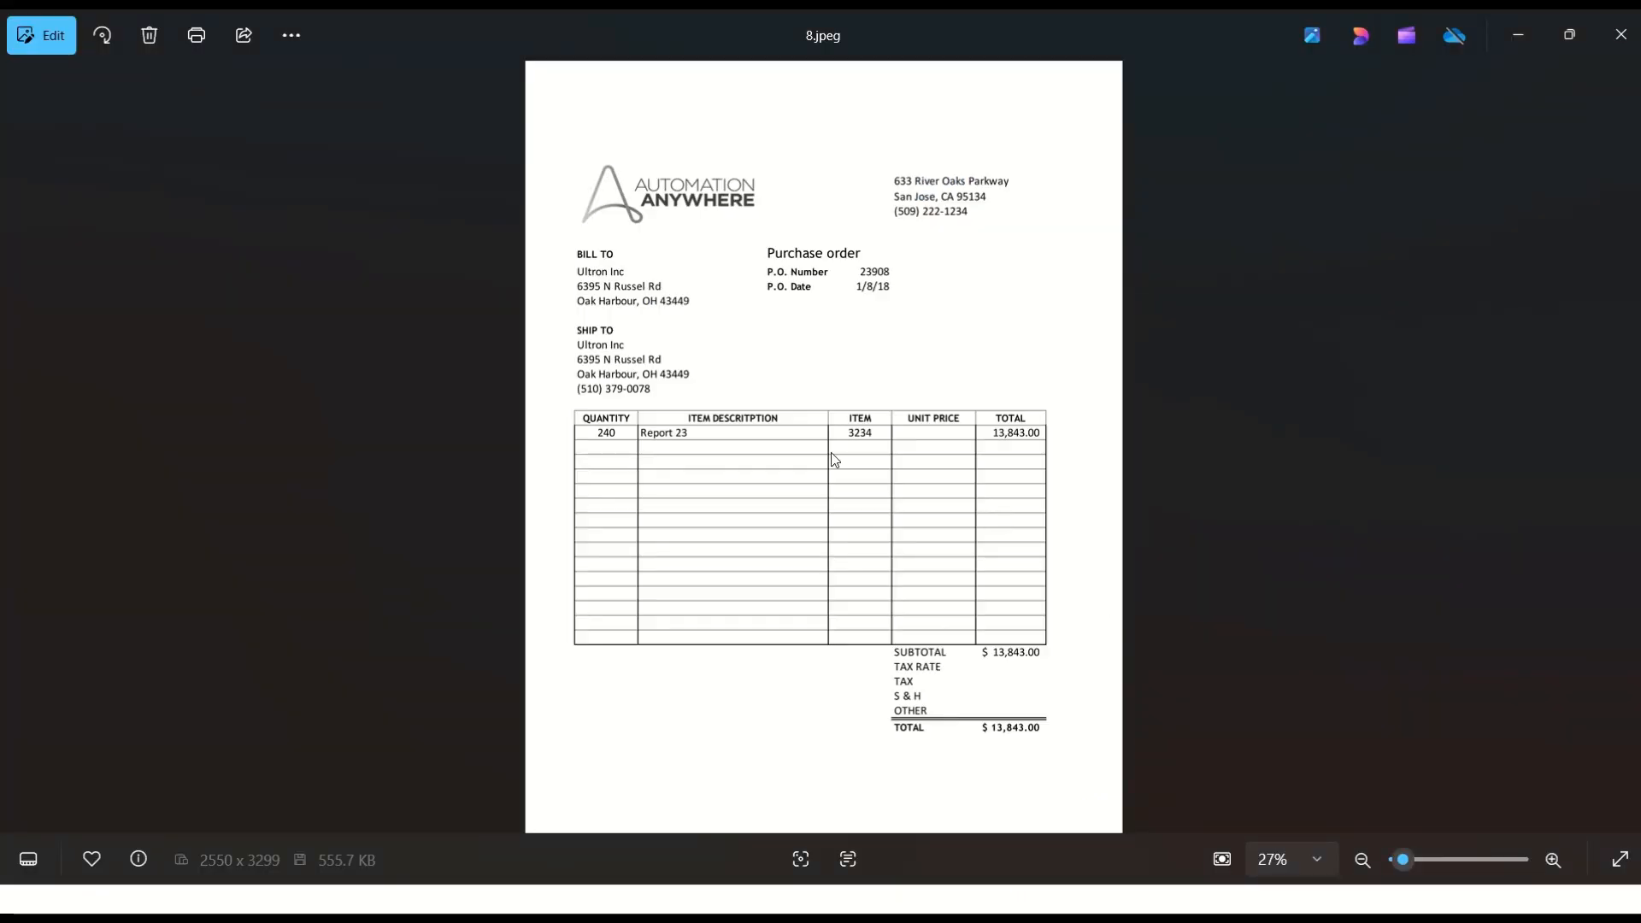
key(alt+Tab)
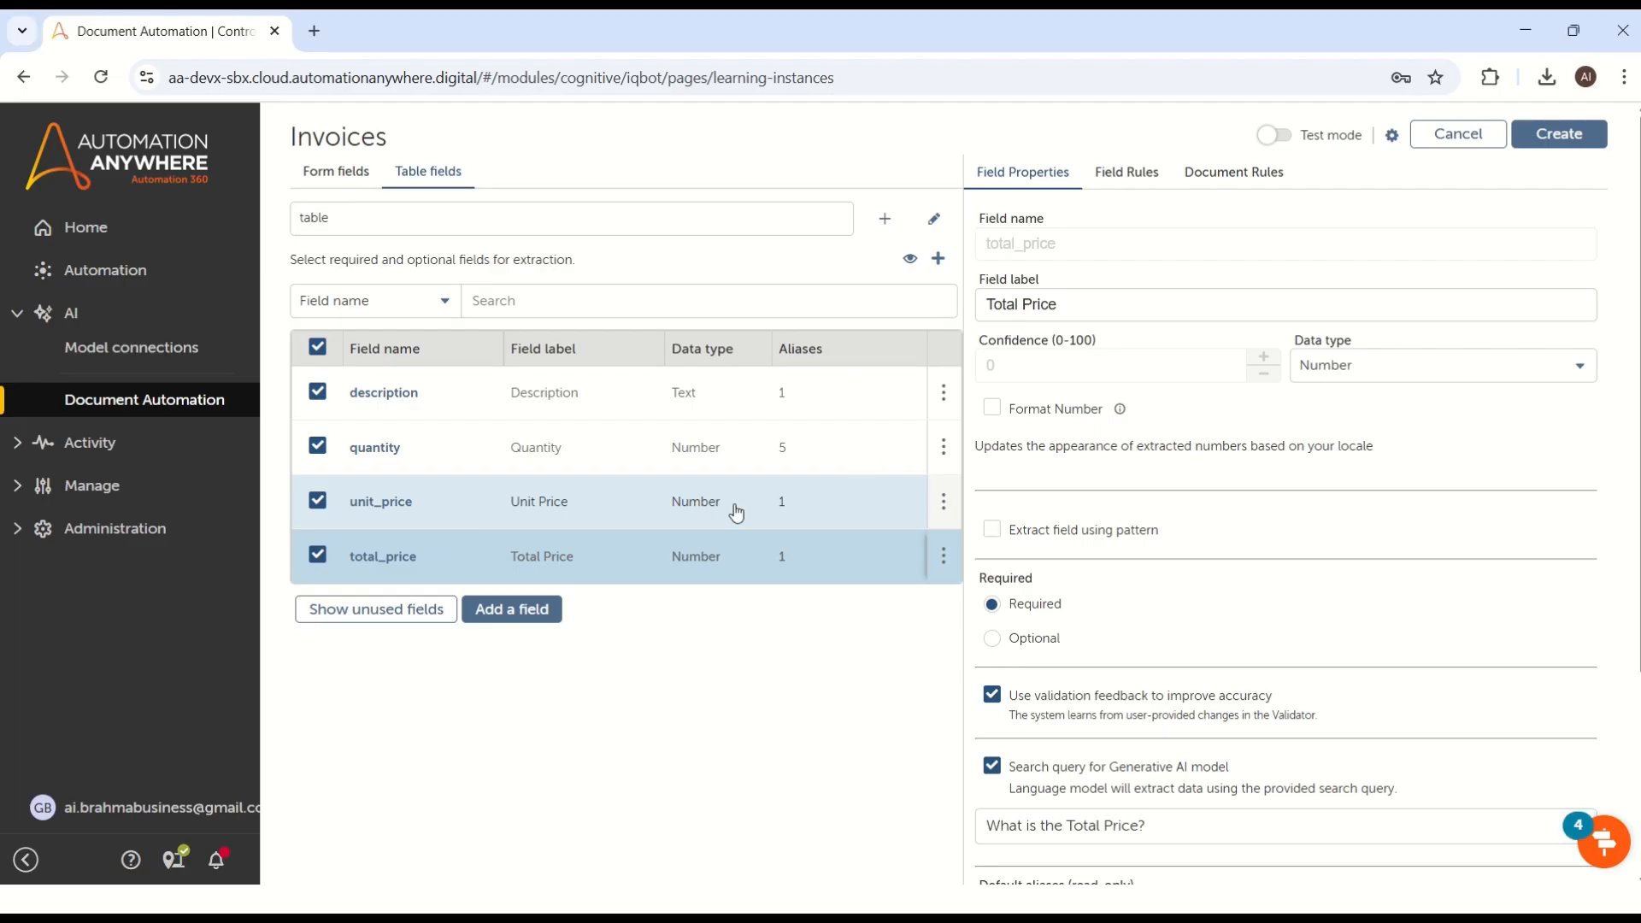
Step: Add a new table field with the field name Item_Number
click(501, 625)
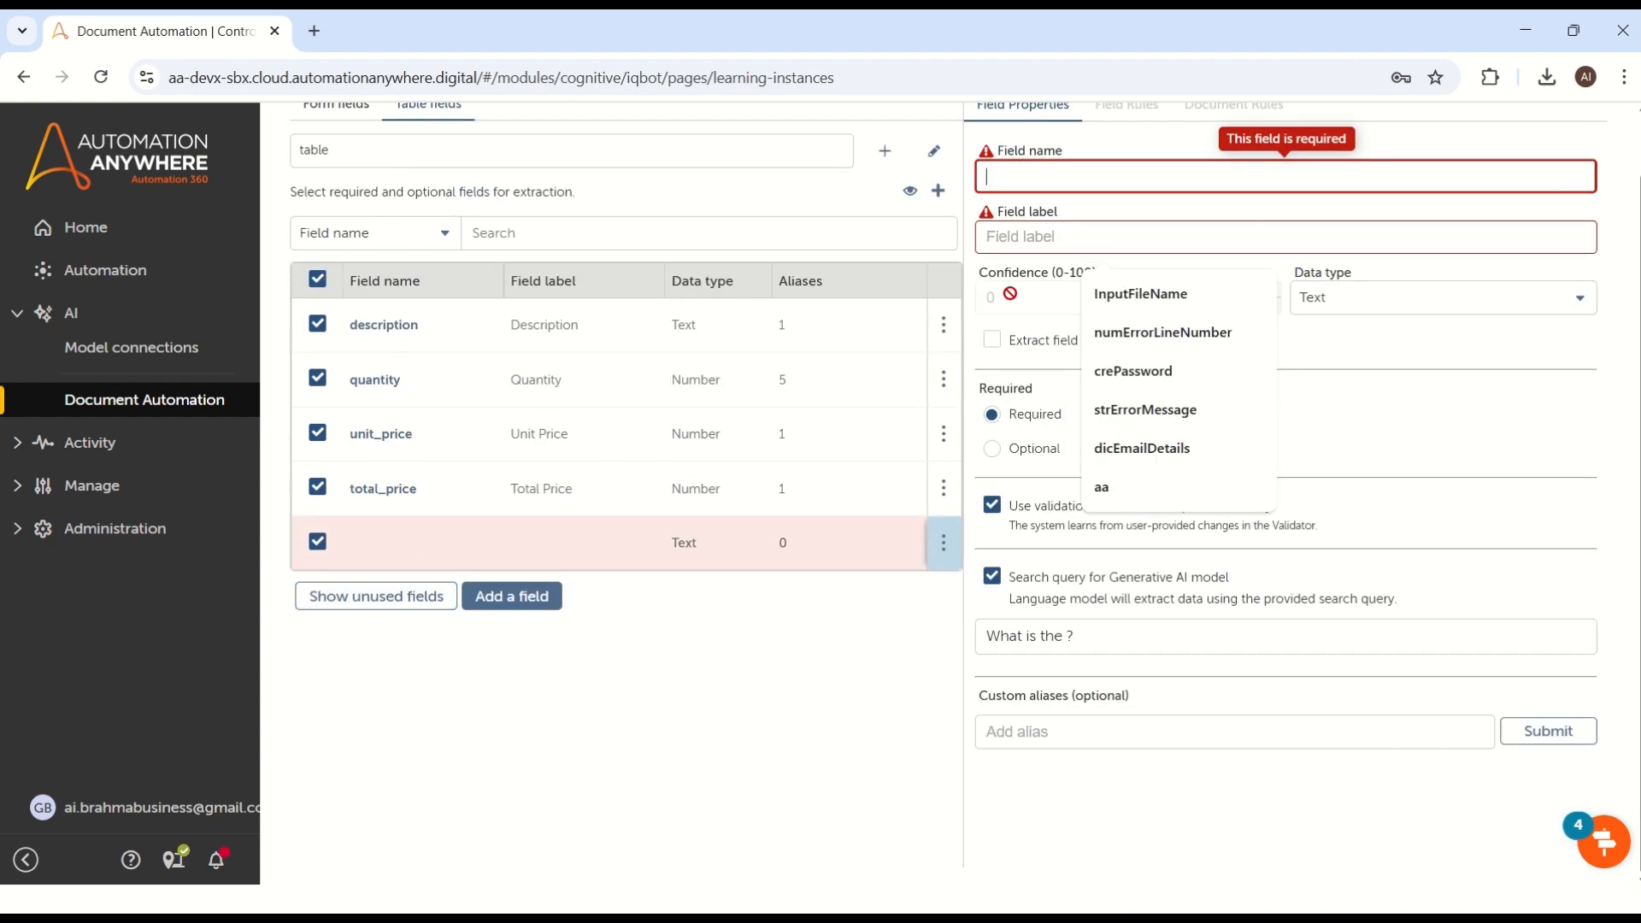
click(1102, 176)
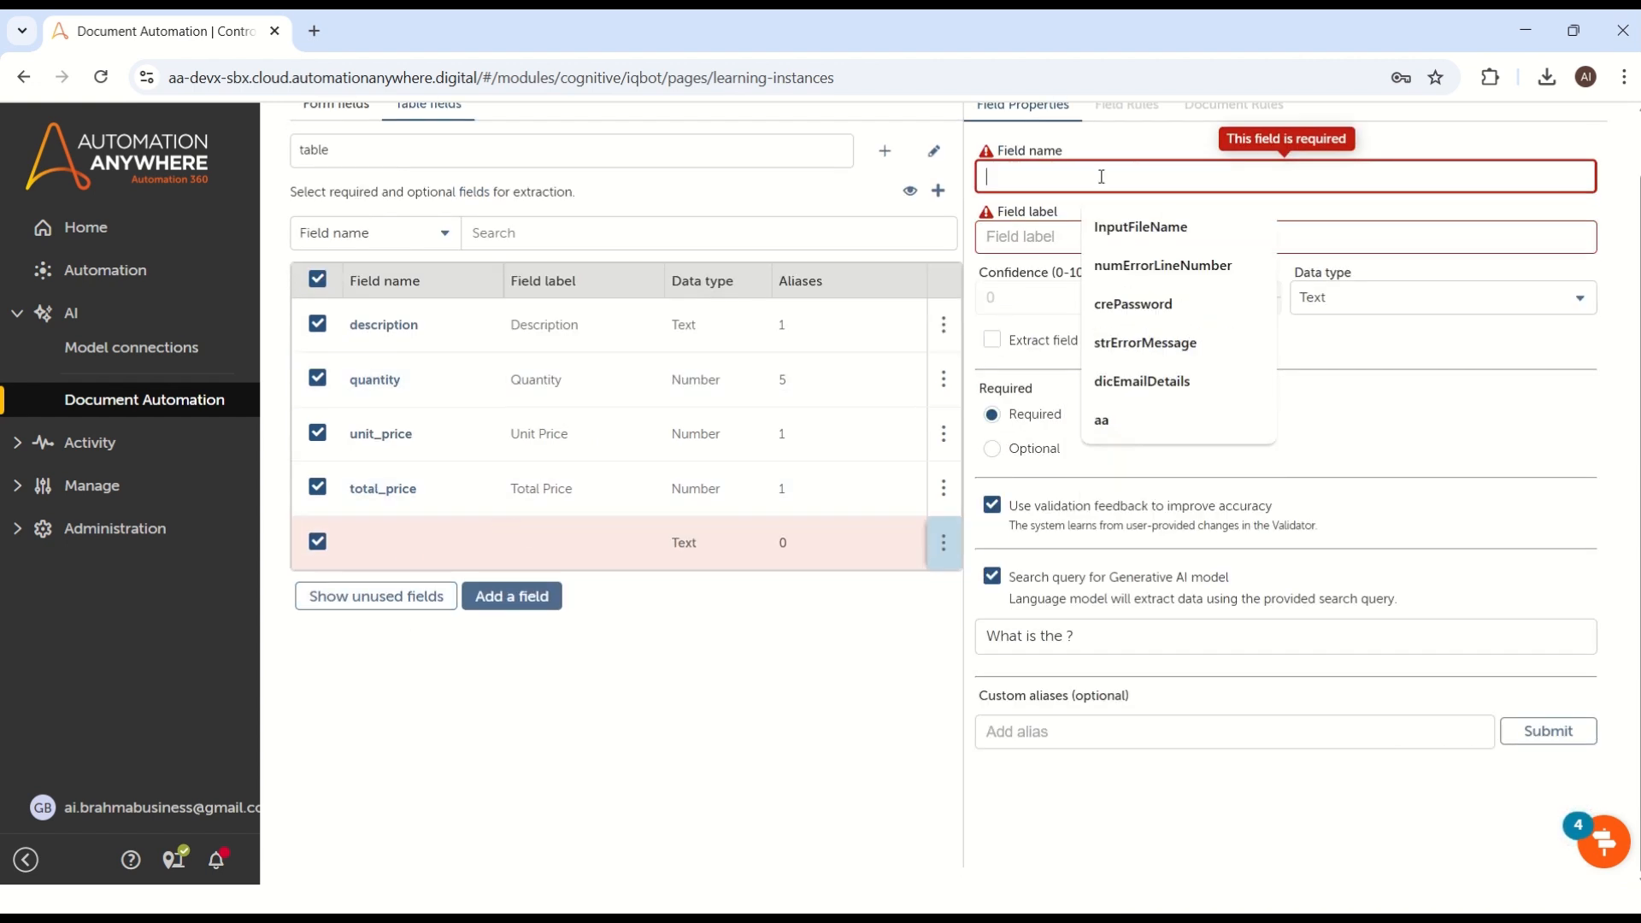
text(Item)
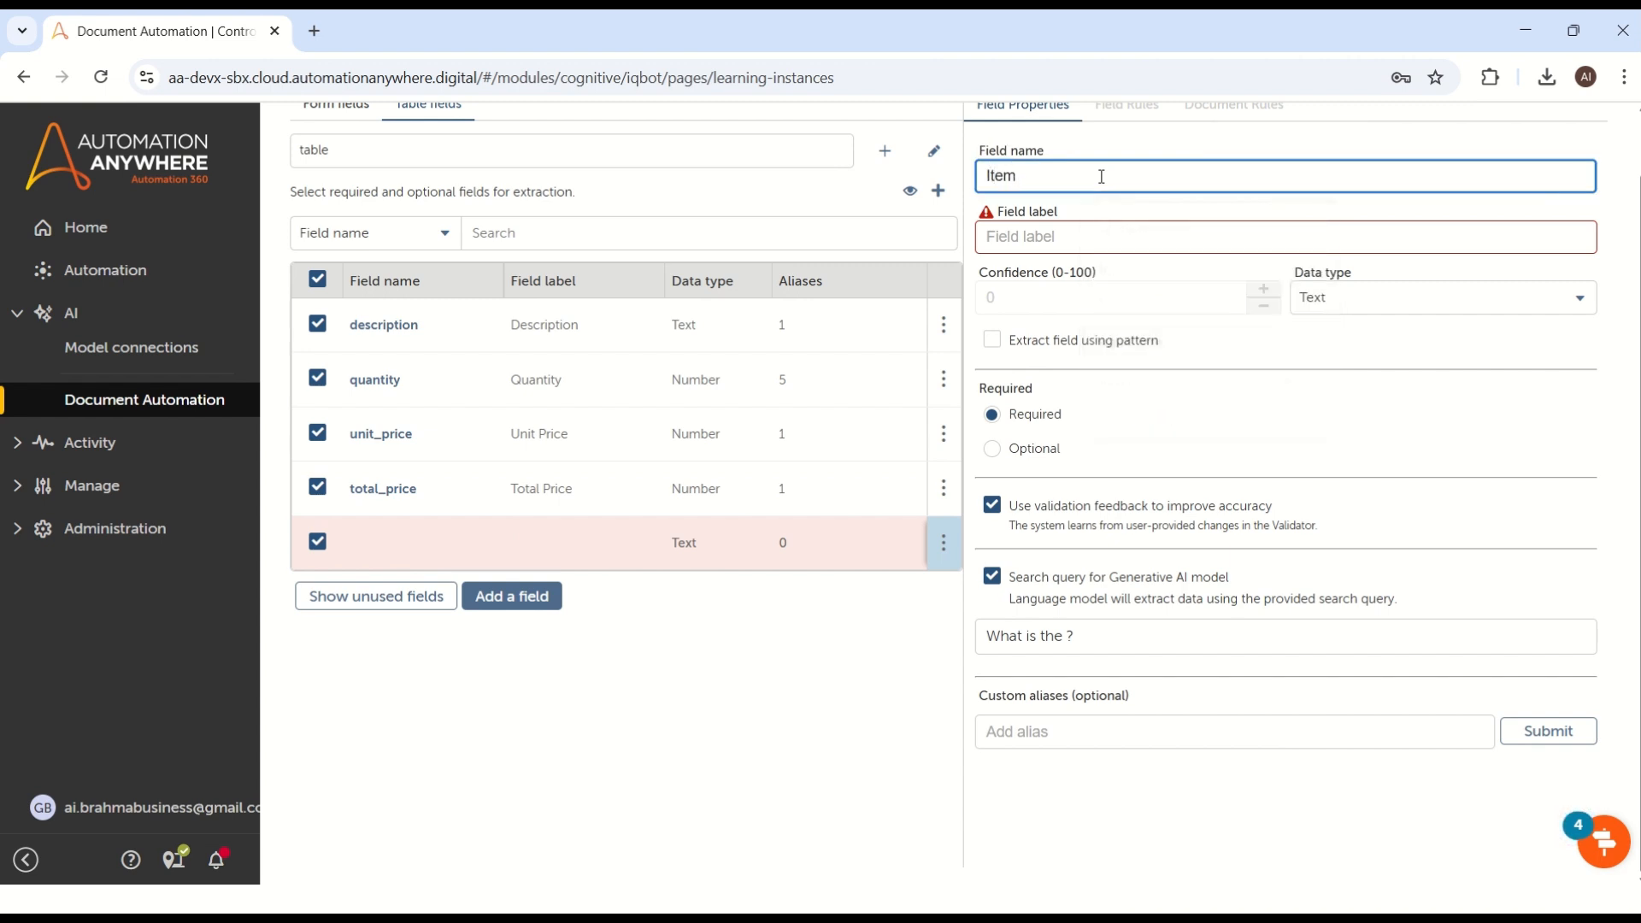
text(_Number)
key(ctrl+a)
key(ctrl+c)
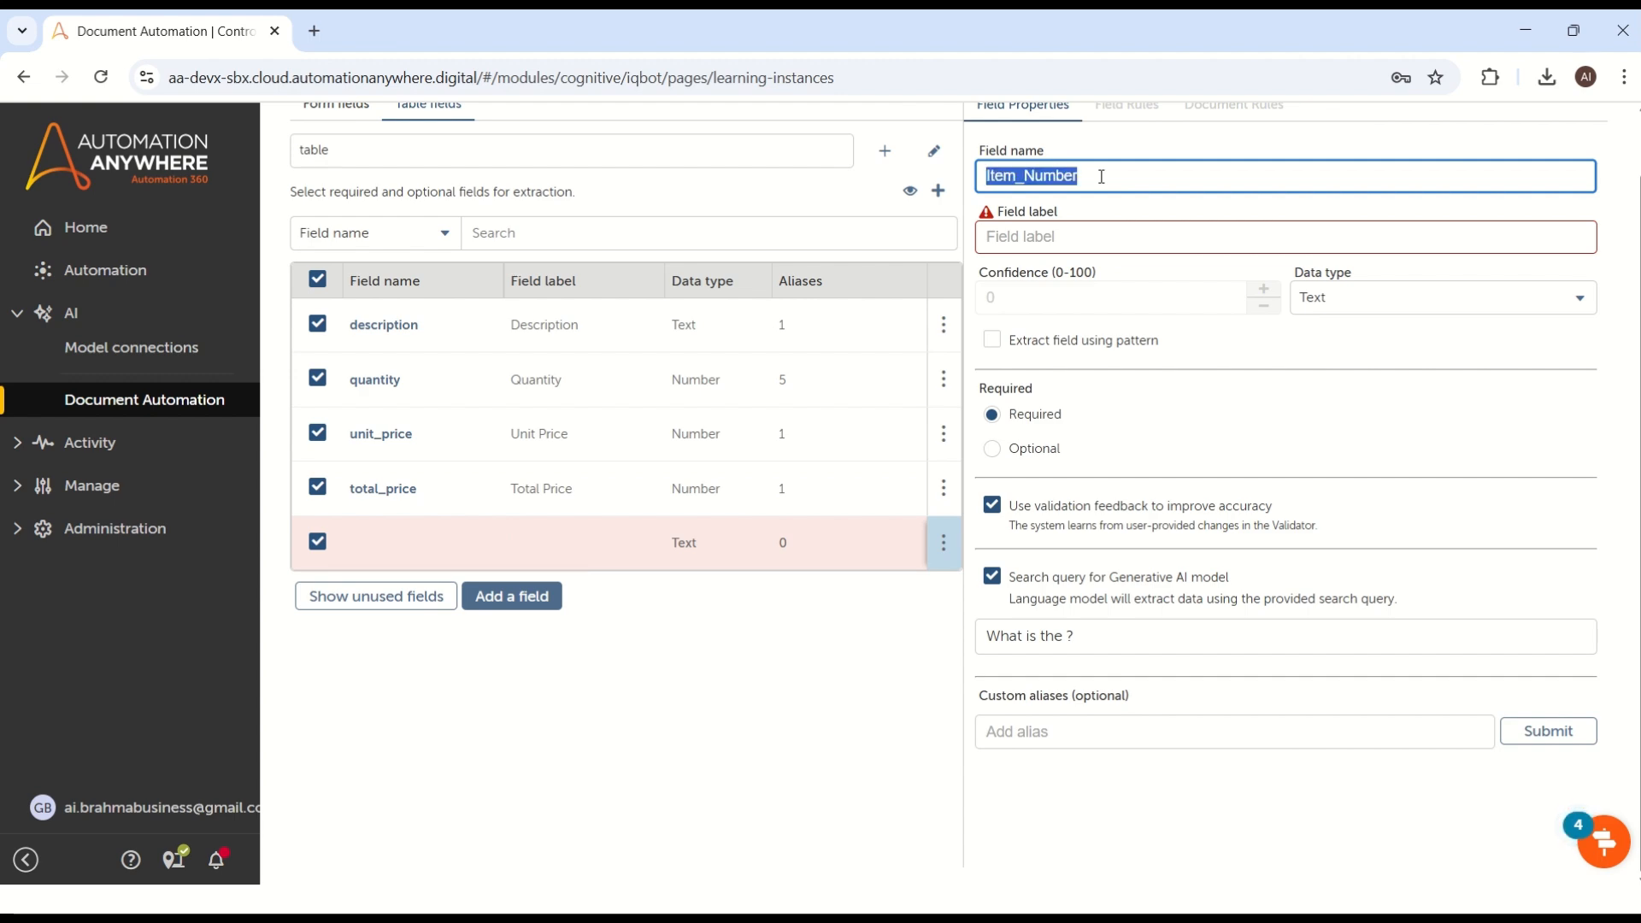
Step: Set the new table field's label to Item_Number, checking it against the item column in 8.jpeg
click(1082, 236)
key(alt+Tab)
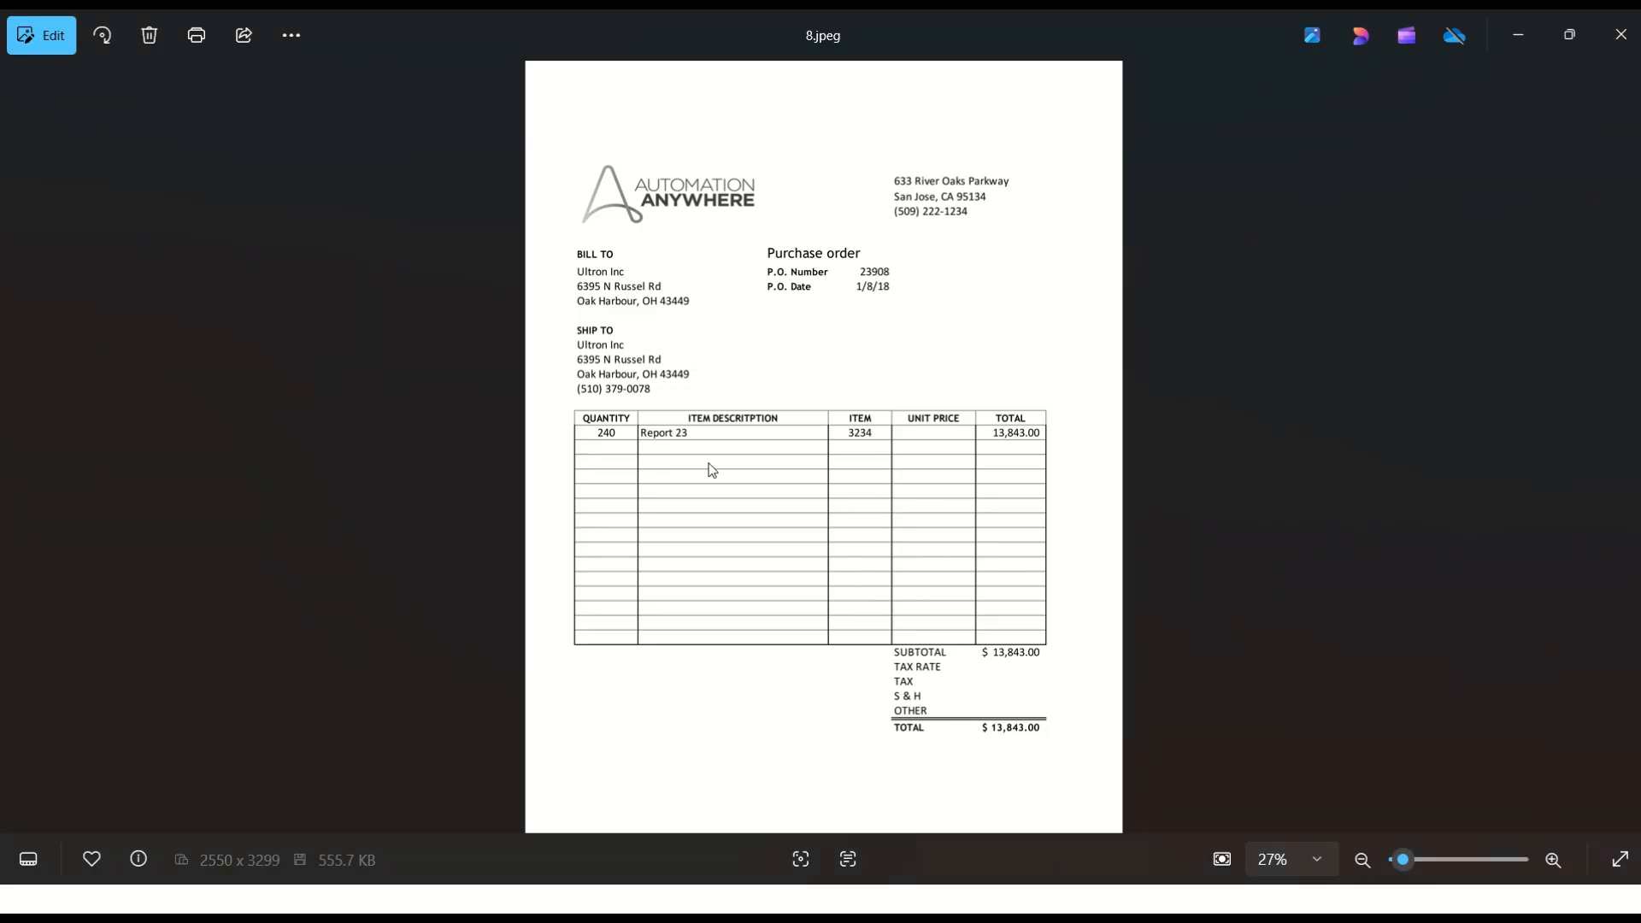
key(alt+Tab)
key(ctrl+v)
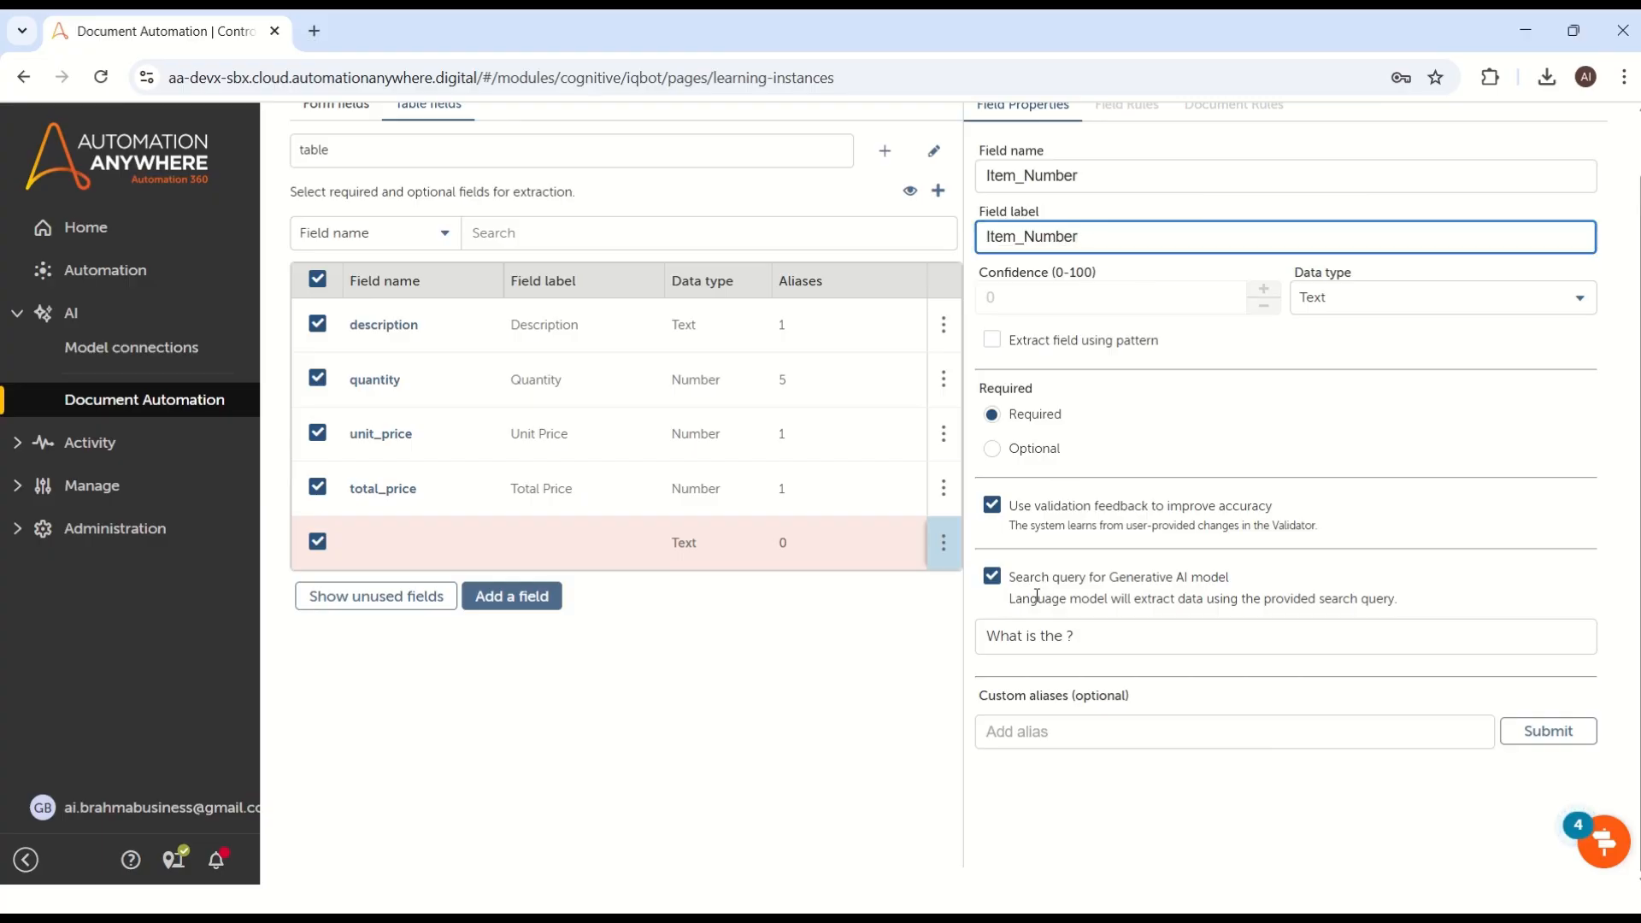
key(alt+Tab)
key(alt+Tab)
click(1006, 234)
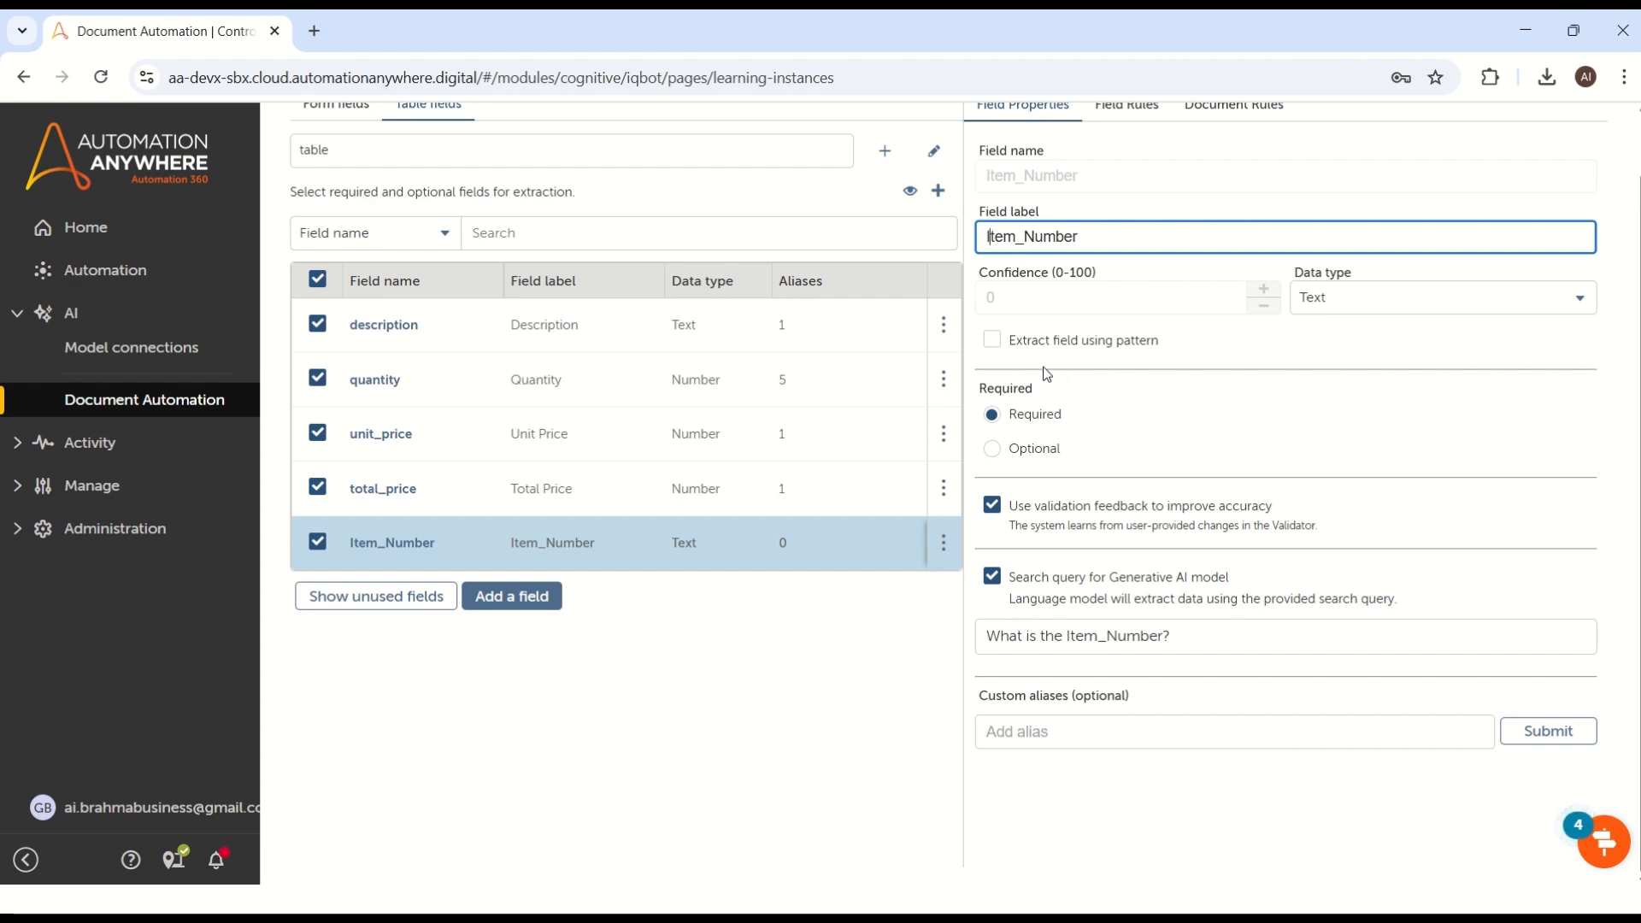
Step: Create the Invoices learning instance with the configured form and table fields
scroll(1048, 376, up, 1)
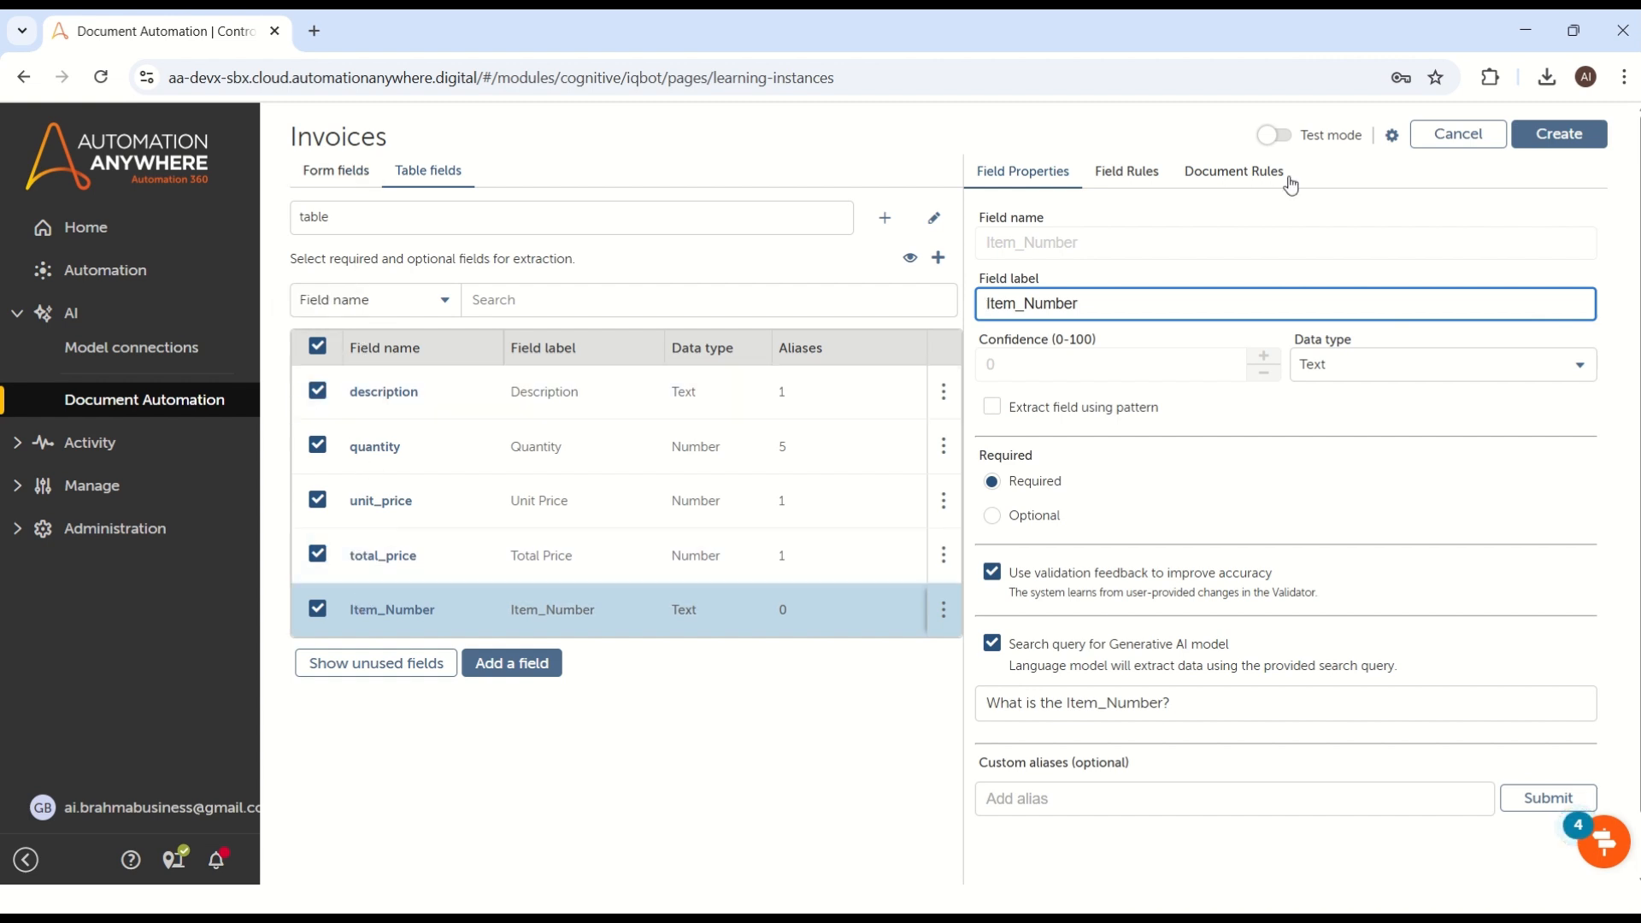
click(1558, 137)
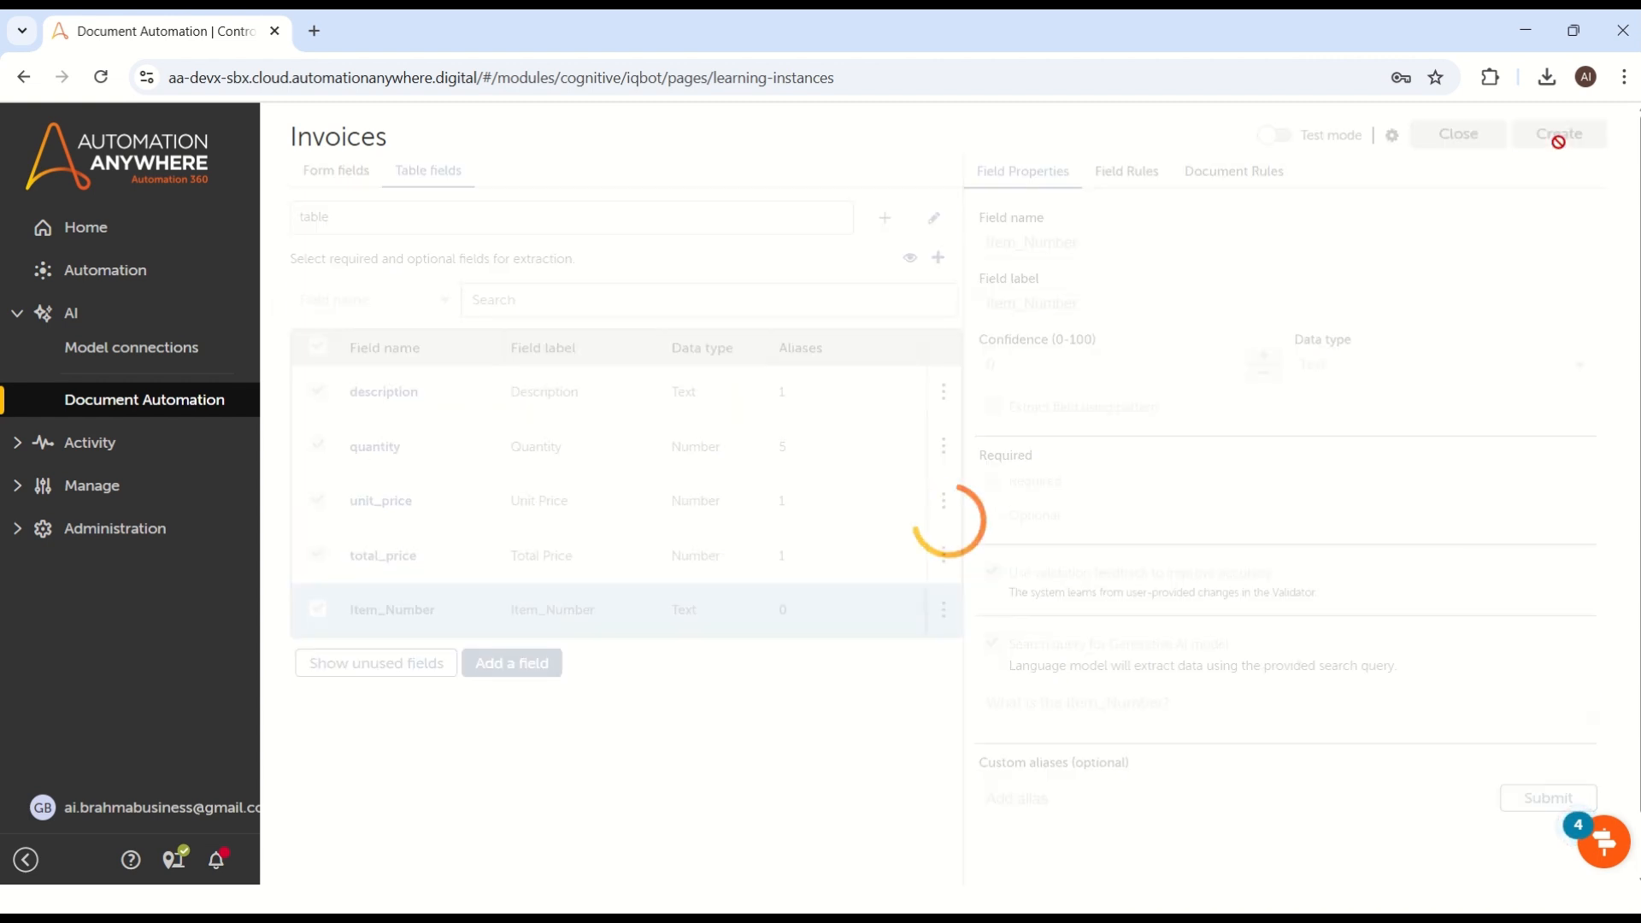